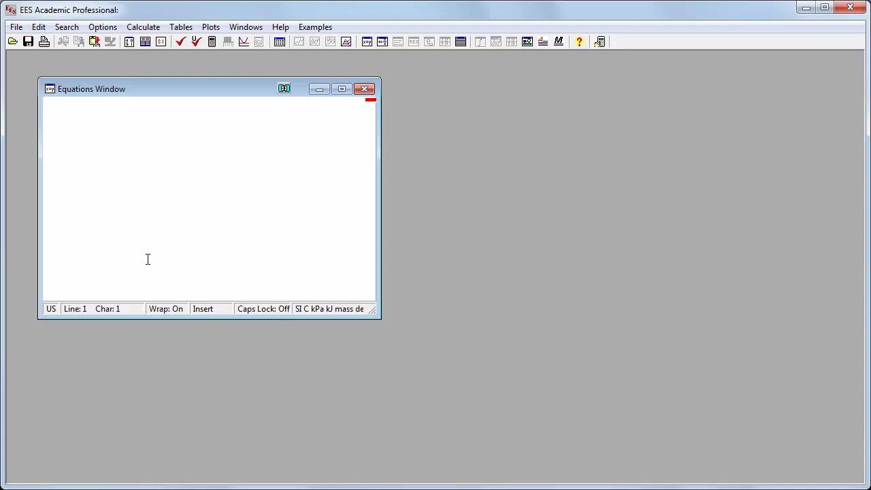
# Enter W = m*gravity, m = 12 [kg] and gravity = 9.81 [m/s^2] as three equations.
pyautogui.write('W')
pyautogui.write(' = m*g')
pyautogui.write('ravity')
pyautogui.write('m = 12')
pyautogui.write(' [kg]')
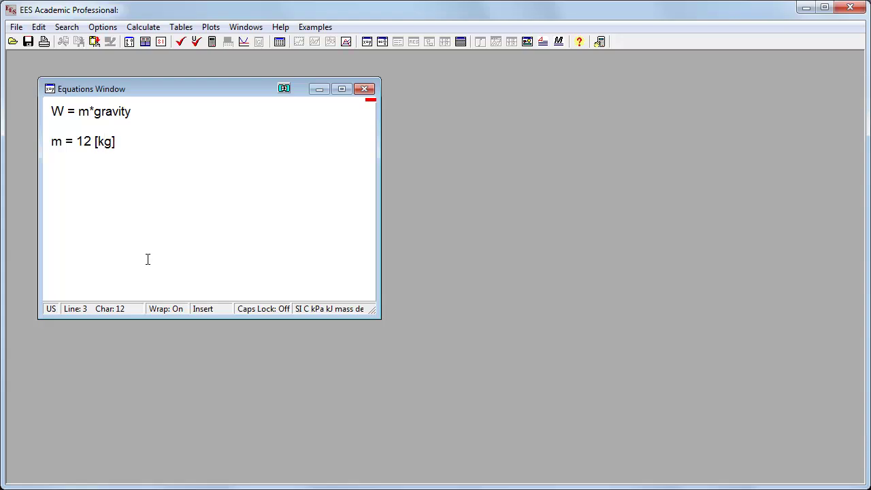
pyautogui.write('gravity = 9.81 [m/s^2')
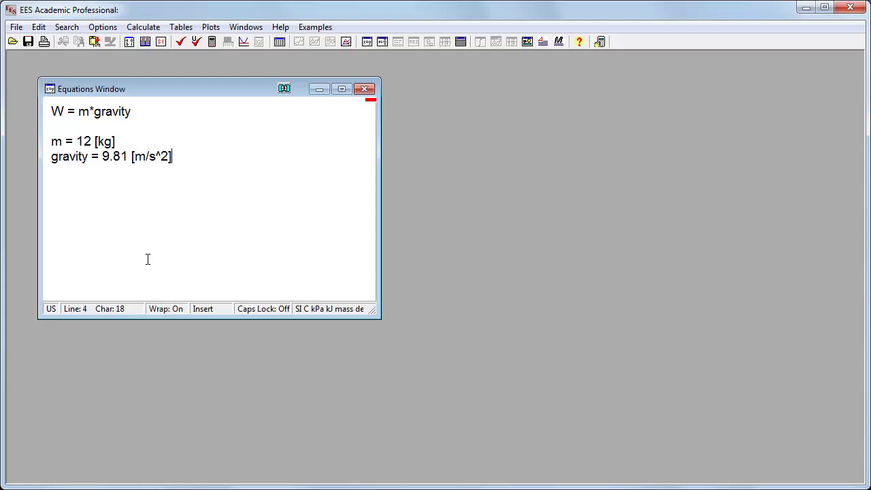
# Solve the equations to get W = 117.7 N and move the Solution window aside.
pyautogui.click(211, 43)
pyautogui.click(143, 28)
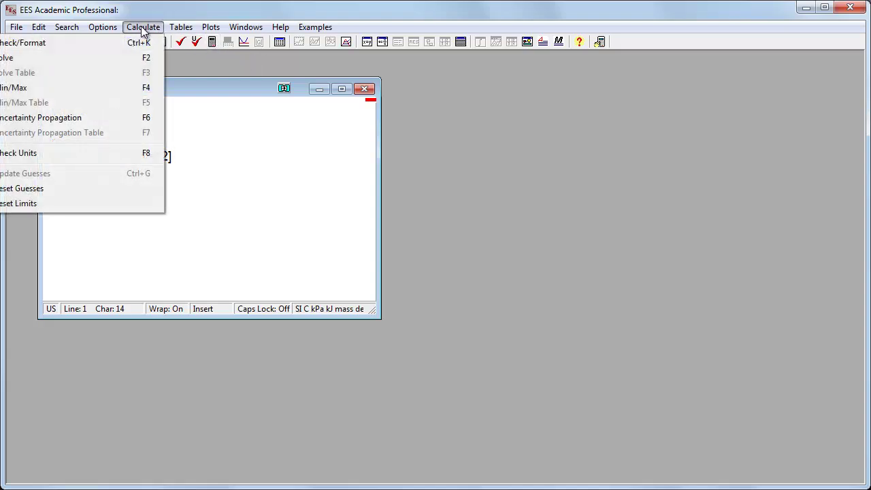
pyautogui.click(199, 16)
pyautogui.click(212, 43)
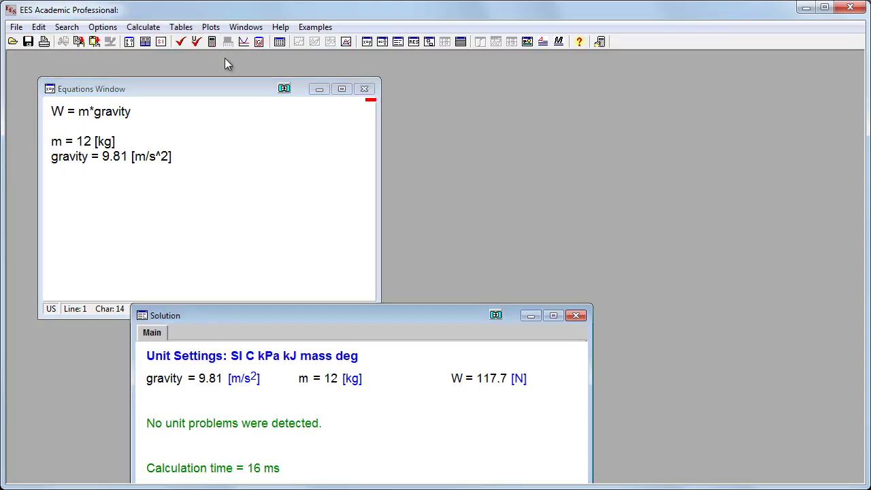
pyautogui.moveTo(263, 318); pyautogui.dragTo(352, 214)
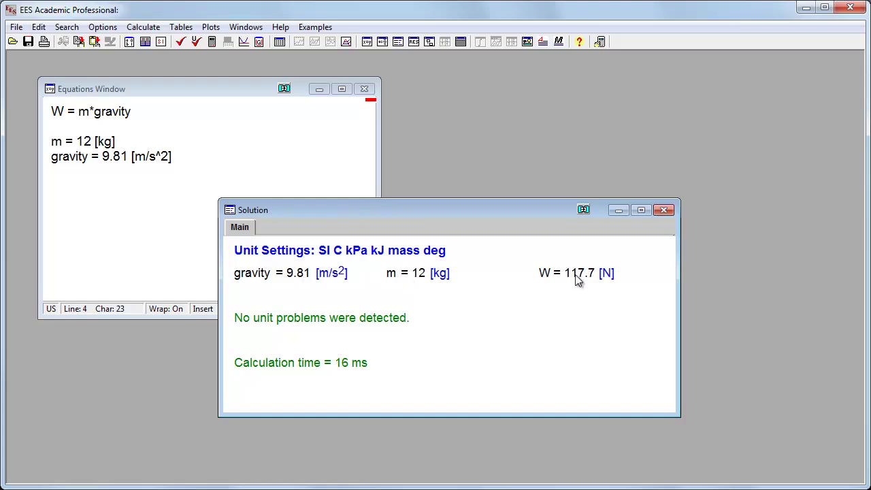
# Shrink the Equations Window and place the caret on the various equation lines.
pyautogui.click(338, 247)
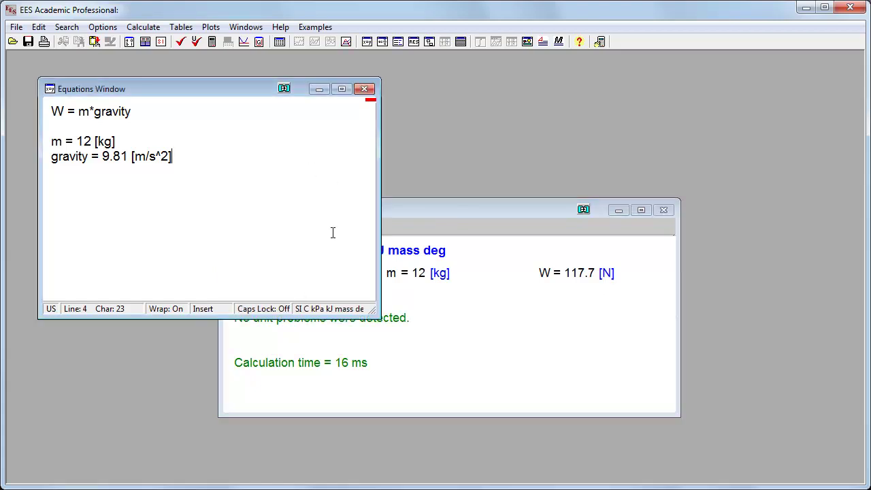
pyautogui.moveTo(378, 316); pyautogui.dragTo(223, 202)
pyautogui.click(80, 141)
pyautogui.click(81, 112)
pyautogui.click(135, 109)
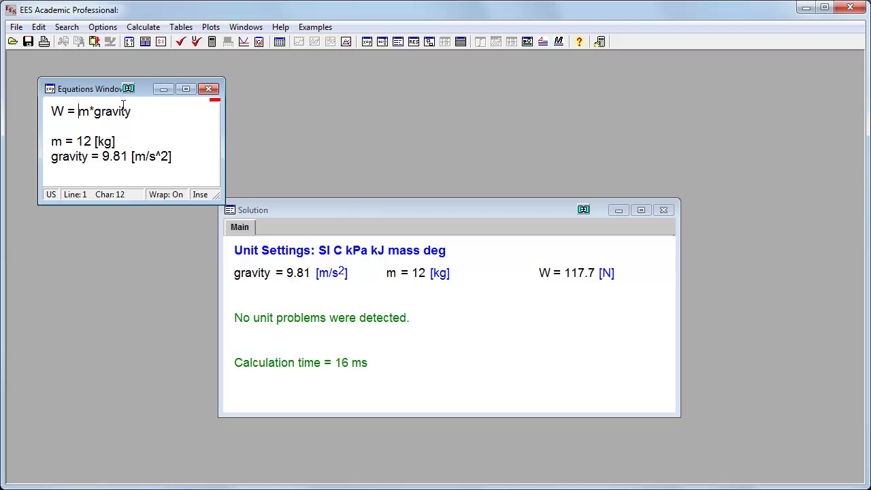
pyautogui.click(91, 142)
pyautogui.click(94, 164)
pyautogui.click(168, 166)
pyautogui.click(183, 132)
# Replace the 9.81 [m/s^2] gravity value with g# and solve.
pyautogui.hotkey('shift', 'End')
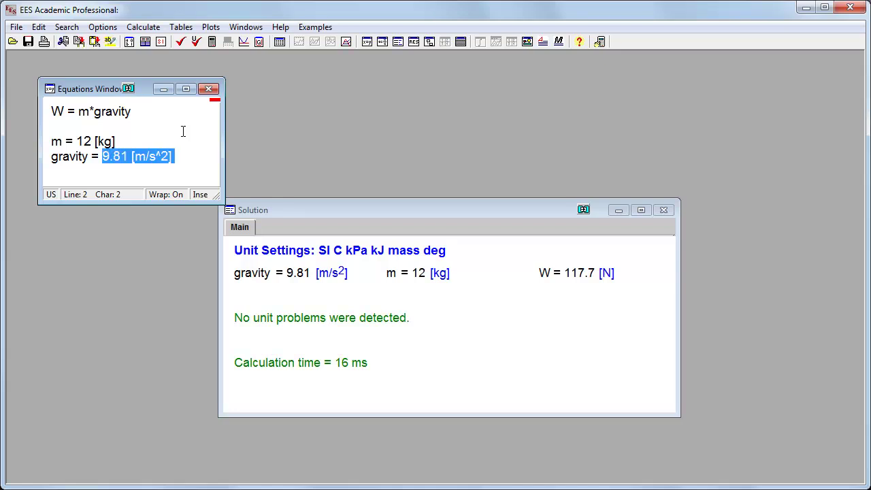
pyautogui.write('gravity = g#')
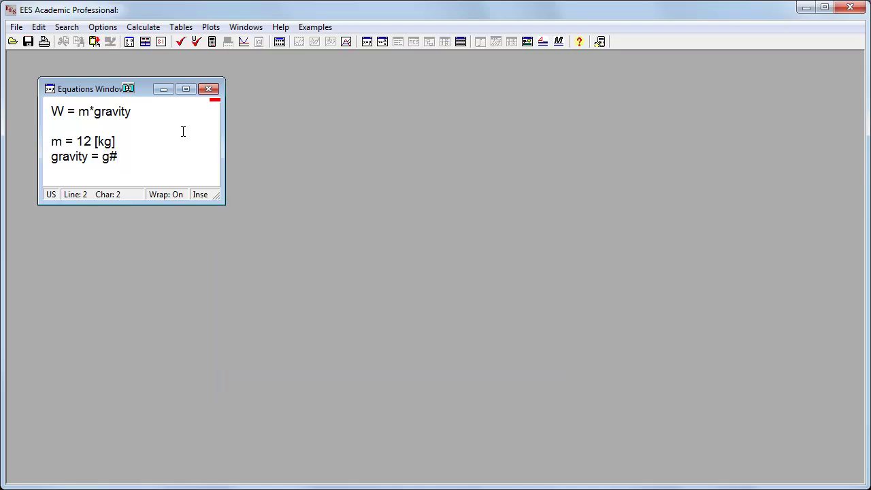
pyautogui.press('F2')
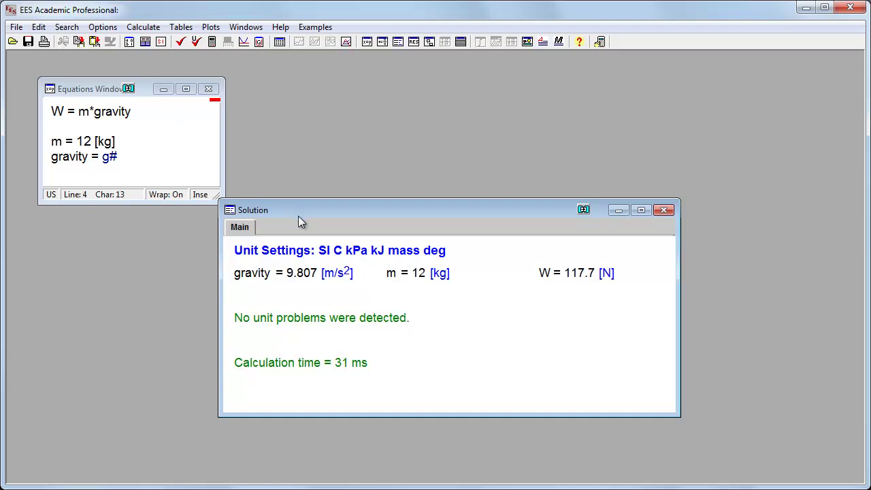
pyautogui.moveTo(298, 215); pyautogui.dragTo(340, 132)
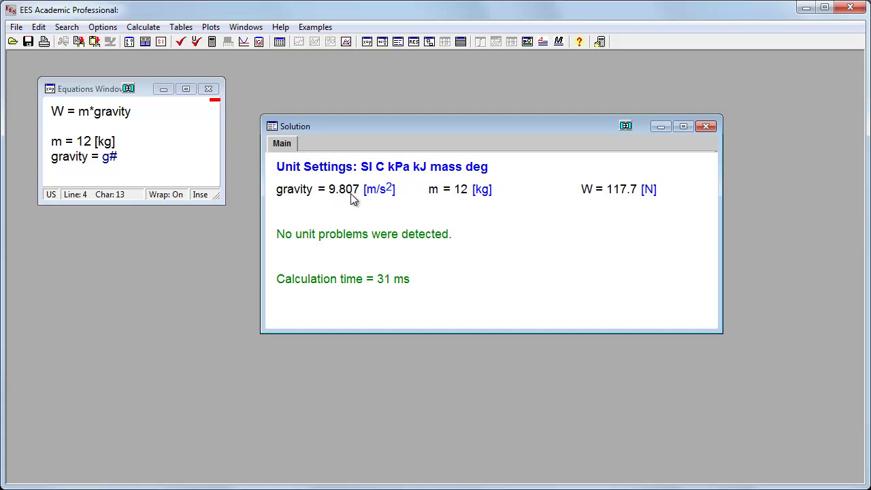
# Delete the gravity line, change the weight equation to W = m*g#, and re-solve.
pyautogui.click(150, 162)
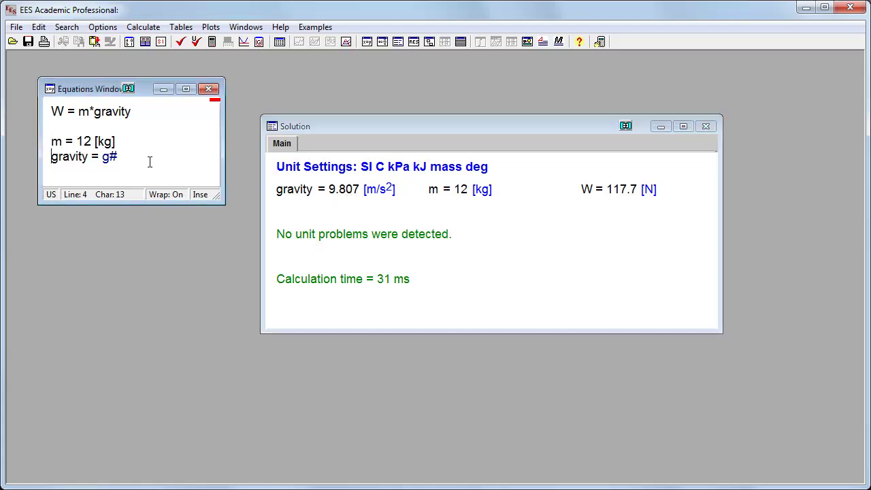
pyautogui.hotkey('shift', 'Home')
pyautogui.press('Delete')
pyautogui.press('BackSpace')
pyautogui.press('BackSpace')
pyautogui.press('BackSpace')
pyautogui.press('BackSpace')
pyautogui.press('BackSpace')
pyautogui.write('#')
pyautogui.press('F2')
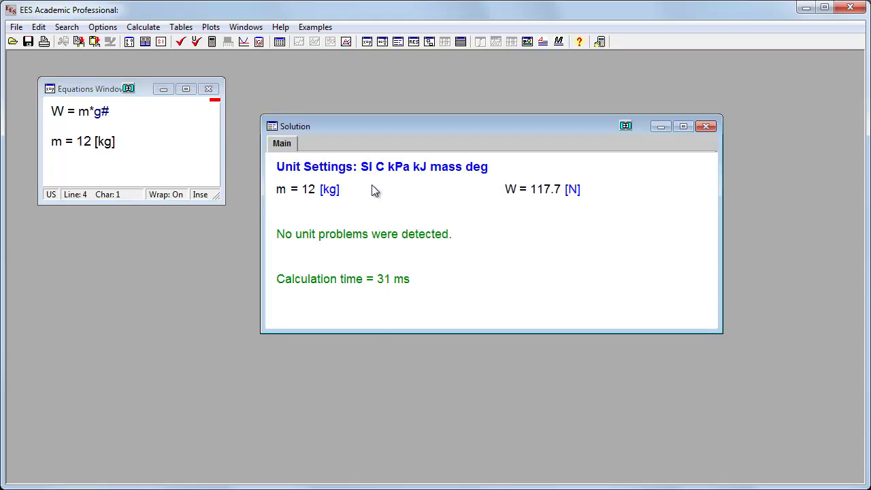
# Switch the unit system to English and solve again.
pyautogui.click(133, 107)
pyautogui.click(165, 42)
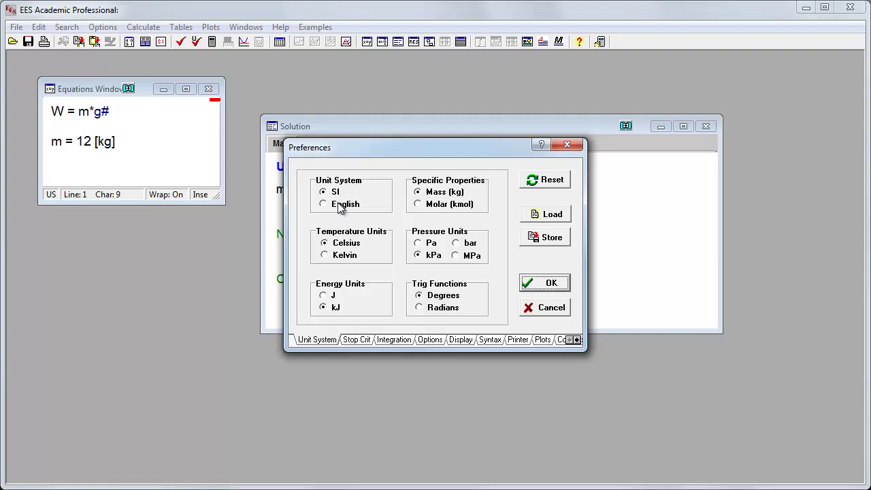
pyautogui.click(339, 204)
pyautogui.click(552, 283)
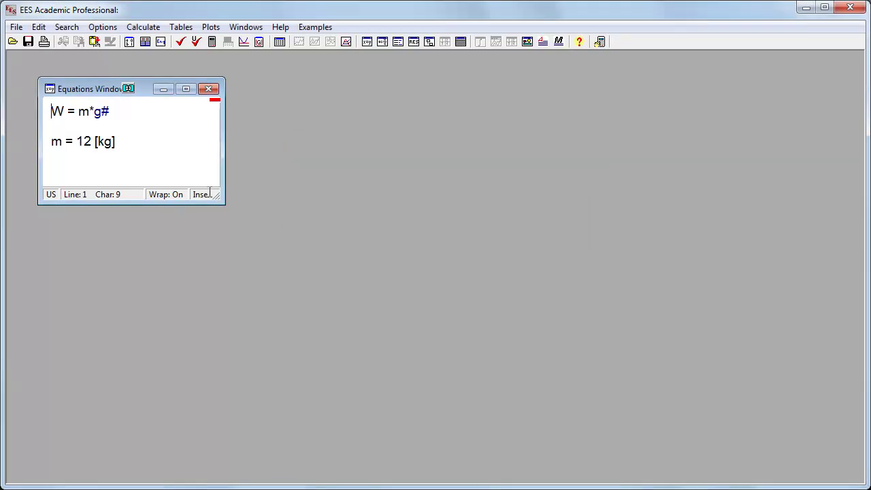
pyautogui.click(152, 144)
pyautogui.click(213, 44)
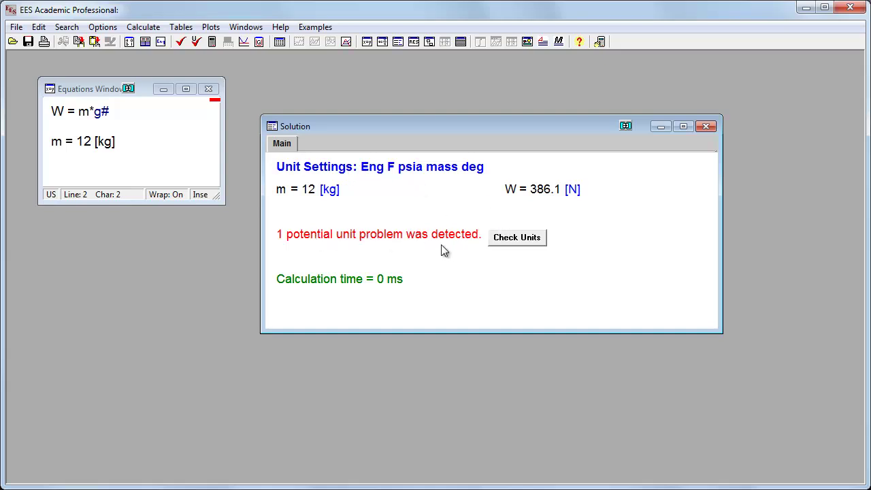
# Add gravity = g# below the mass line and solve, giving gravity 32.18 ft/s^2.
pyautogui.click(119, 112)
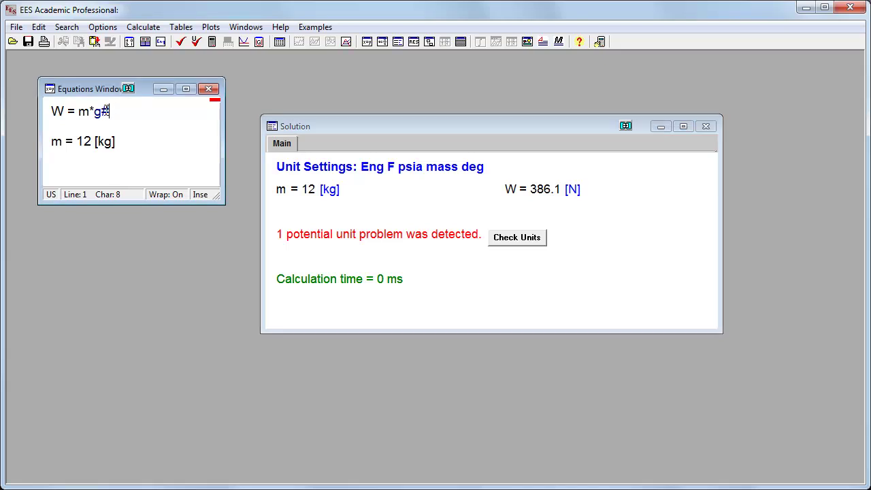
pyautogui.click(114, 137)
pyautogui.press('Return')
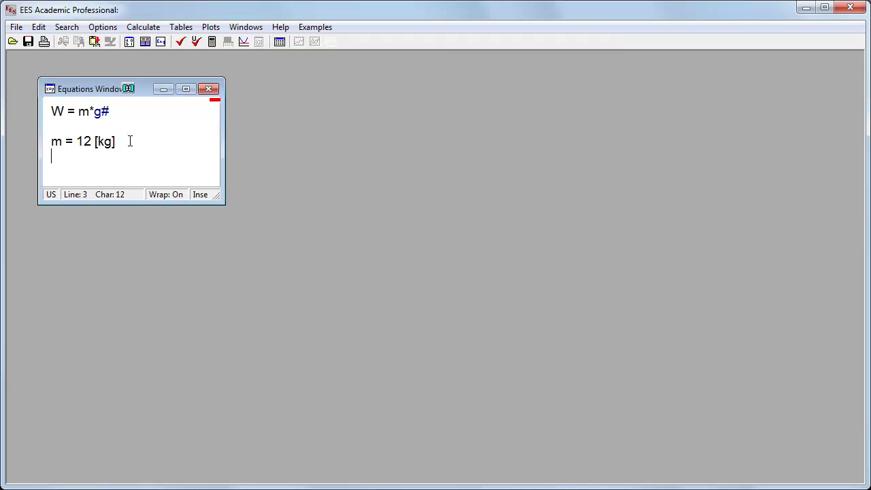
pyautogui.write('gra')
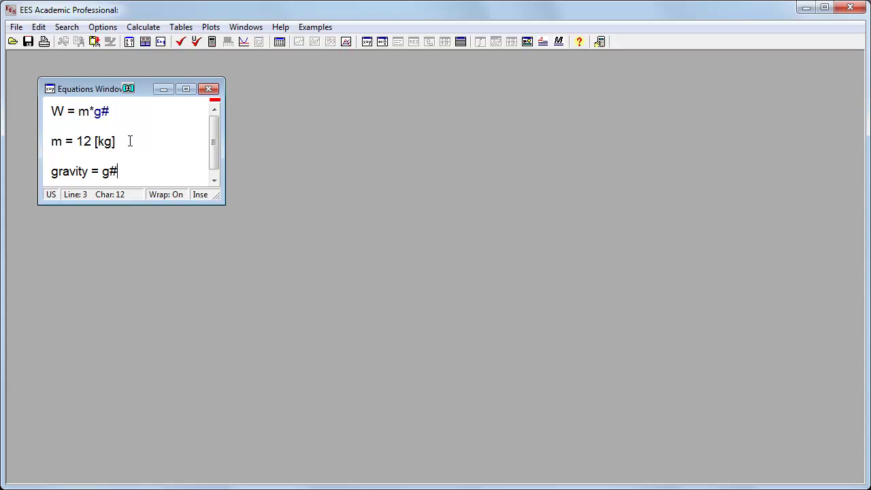
pyautogui.write('vity = g#')
pyautogui.press('F2')
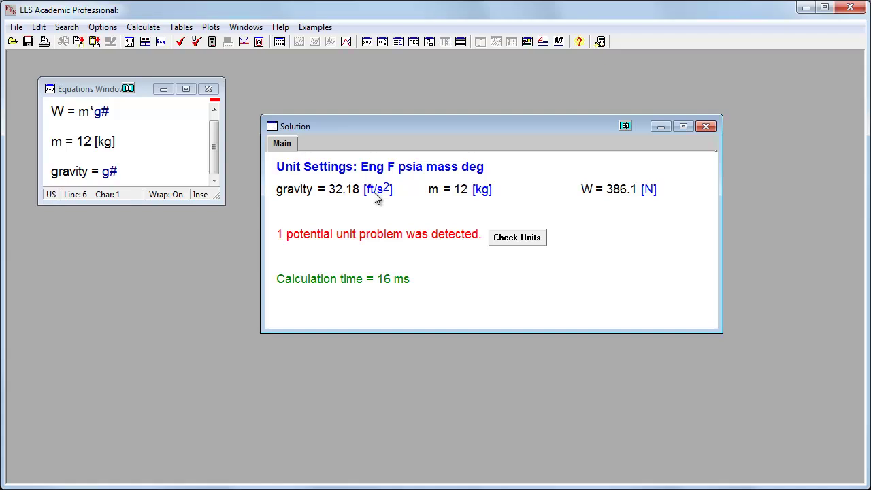
pyautogui.moveTo(215, 196); pyautogui.dragTo(213, 226)
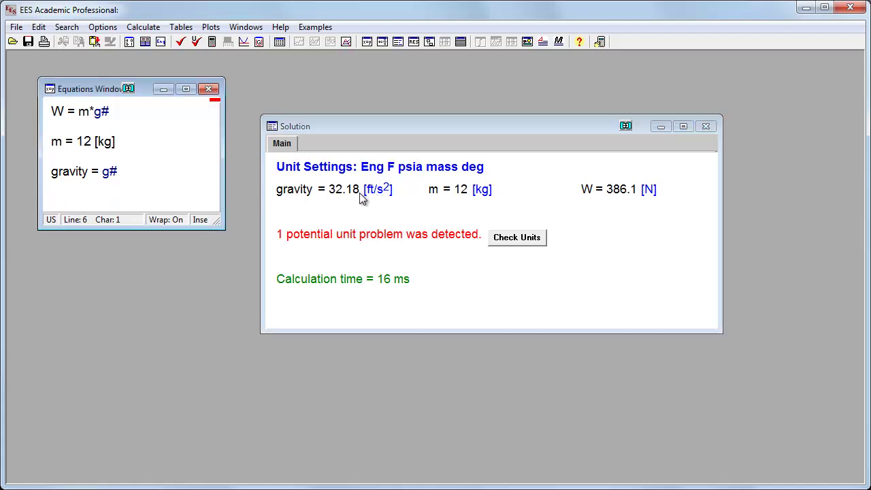
# Review the unit-check report for the detected unit problem.
pyautogui.click(512, 238)
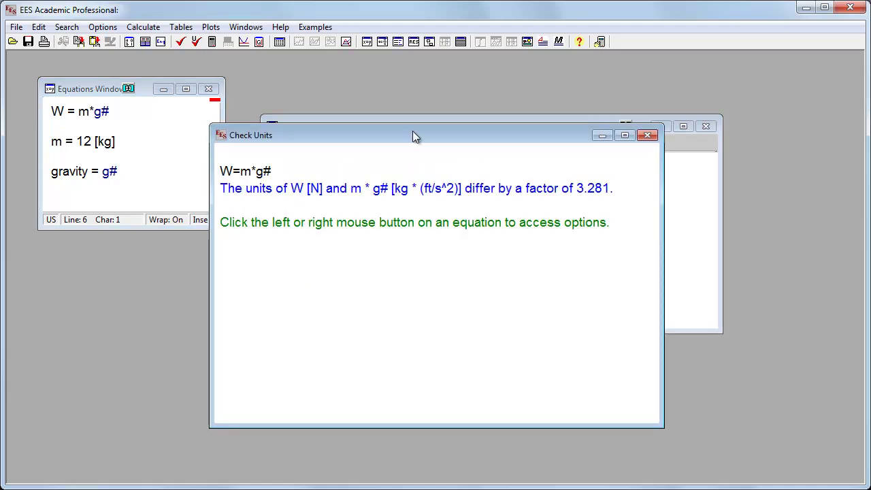
pyautogui.moveTo(415, 136); pyautogui.dragTo(456, 169)
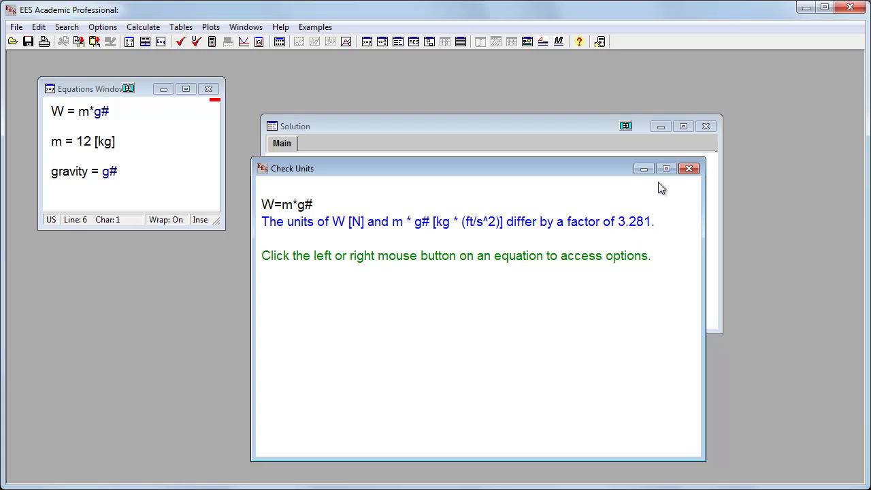
pyautogui.click(689, 169)
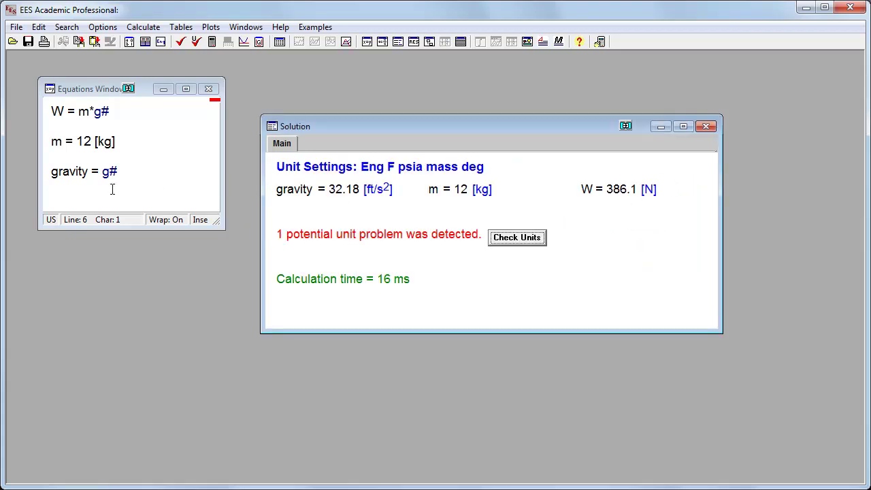
# Change the mass units from kg to lbm, re-solve, and view the 7.233-factor mismatch.
pyautogui.click(140, 175)
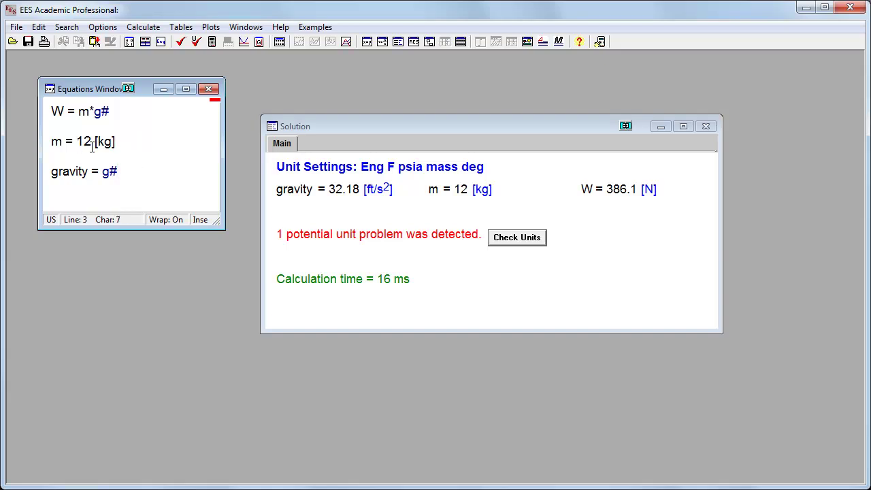
pyautogui.click(121, 153)
pyautogui.press('BackSpace')
pyautogui.press('BackSpace')
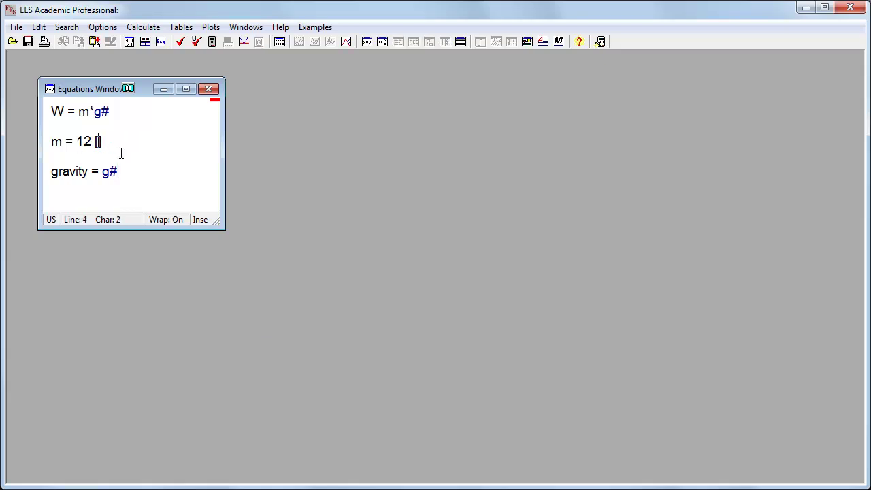
pyautogui.write('lbm')
pyautogui.press('F2')
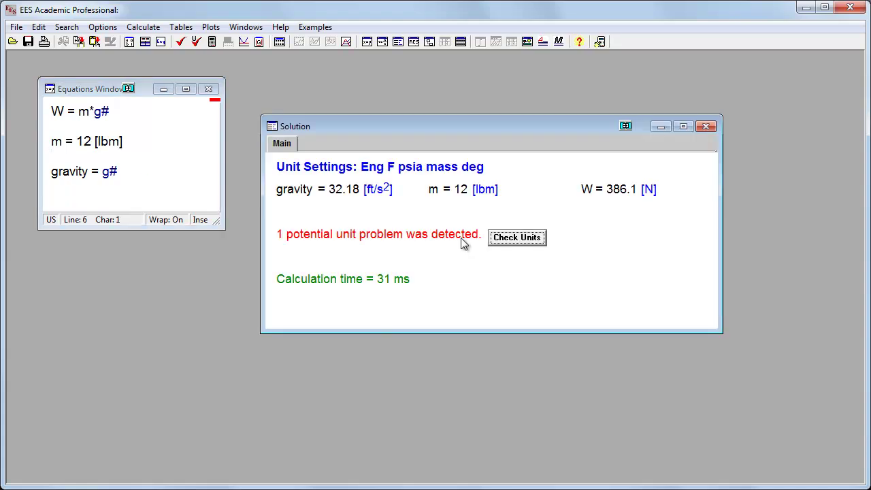
pyautogui.click(509, 243)
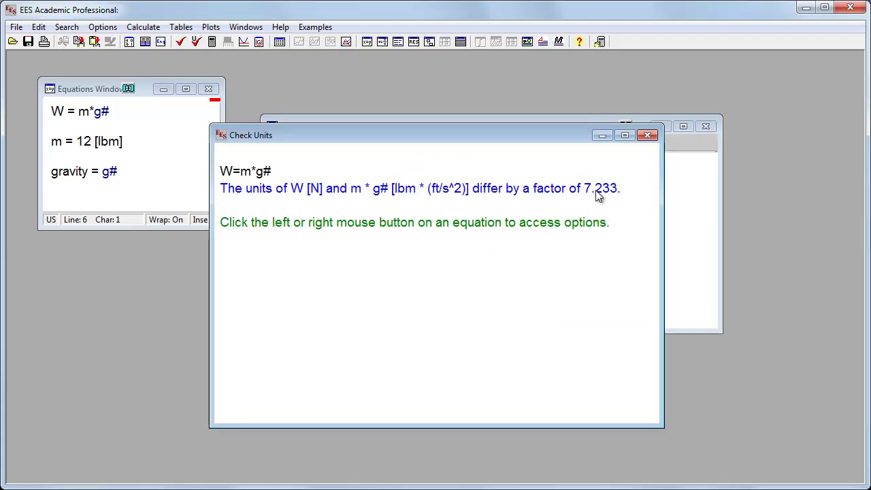
pyautogui.moveTo(473, 135); pyautogui.dragTo(510, 177)
# Set W's units to lbf in Variable Info.
pyautogui.click(147, 130)
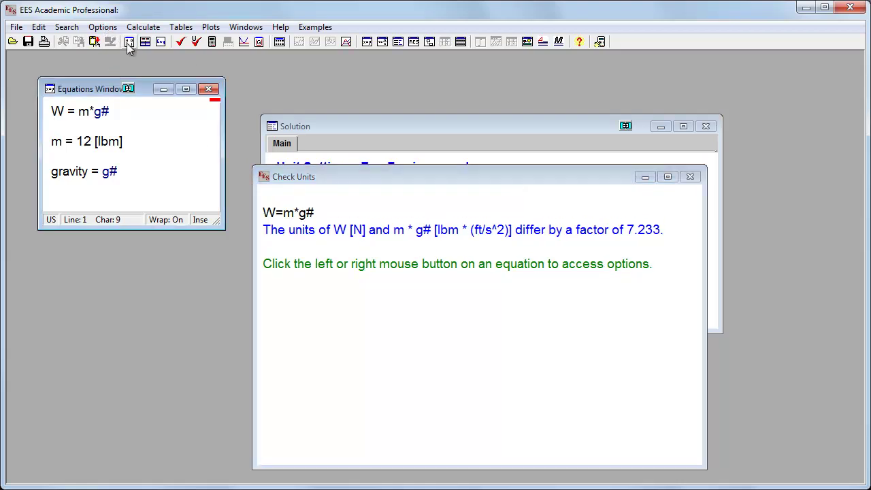
pyautogui.click(102, 27)
pyautogui.click(102, 46)
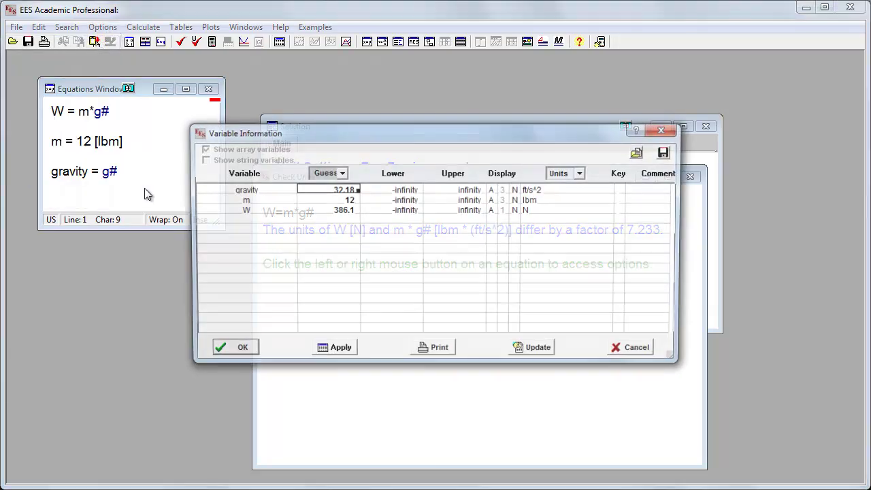
pyautogui.click(541, 210)
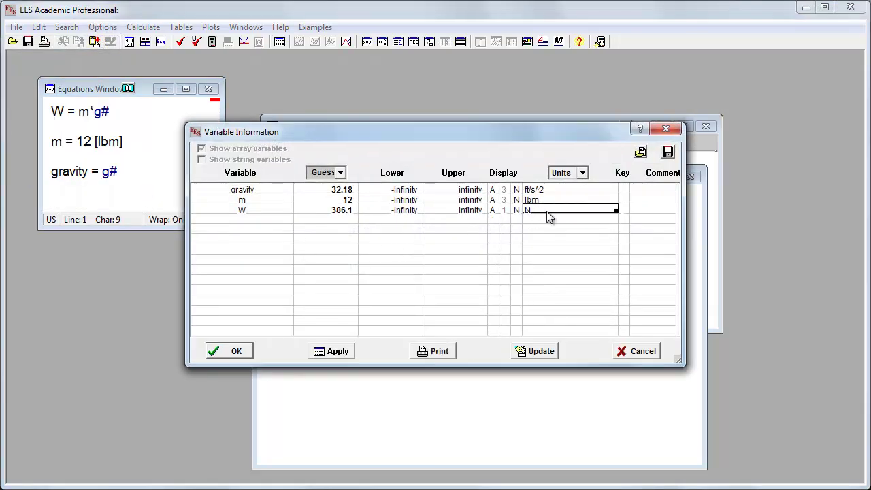
pyautogui.write('lbf')
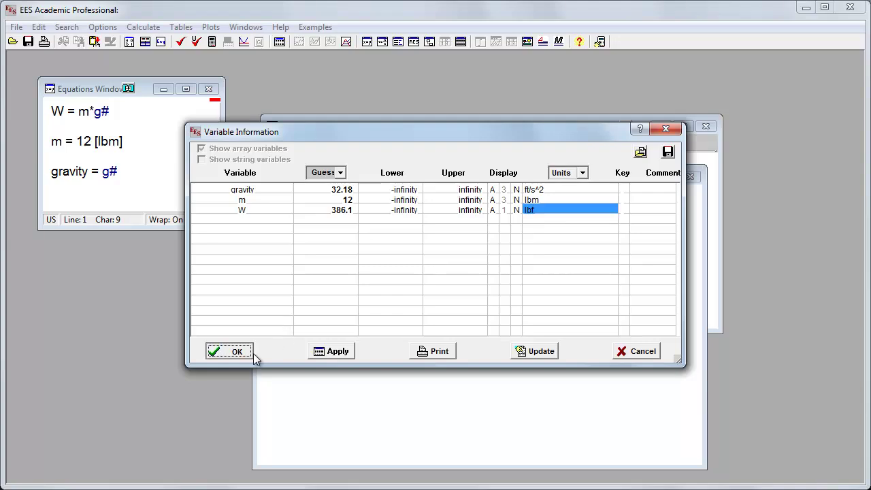
pyautogui.click(235, 351)
# Solve to W = 386.1 lbf and review the remaining 32.17-factor unit problem.
pyautogui.click(138, 172)
pyautogui.press('F2')
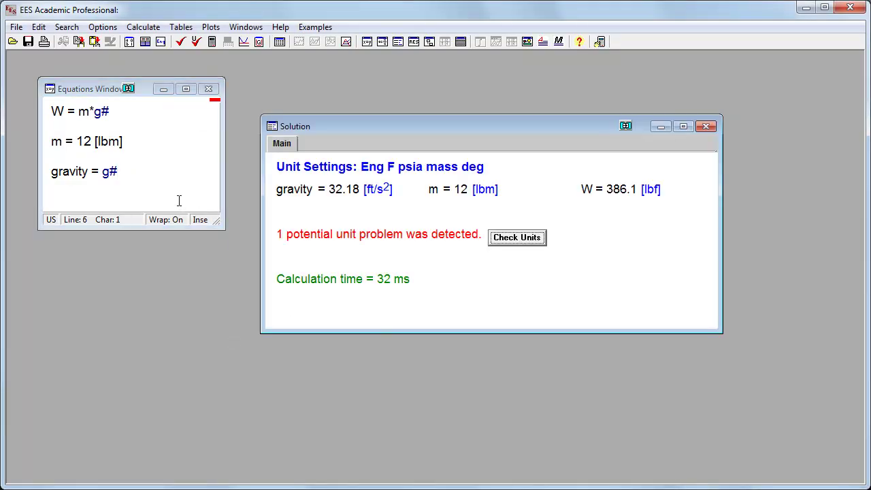
pyautogui.click(518, 238)
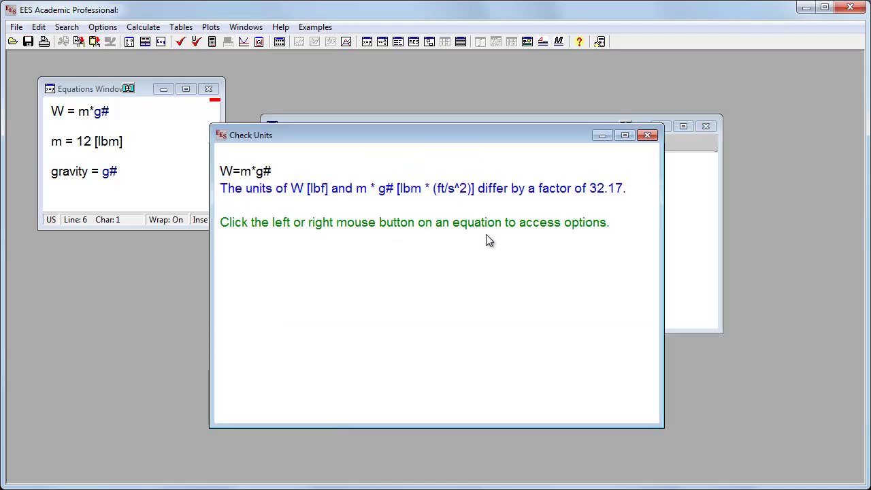
pyautogui.moveTo(366, 142); pyautogui.dragTo(474, 179)
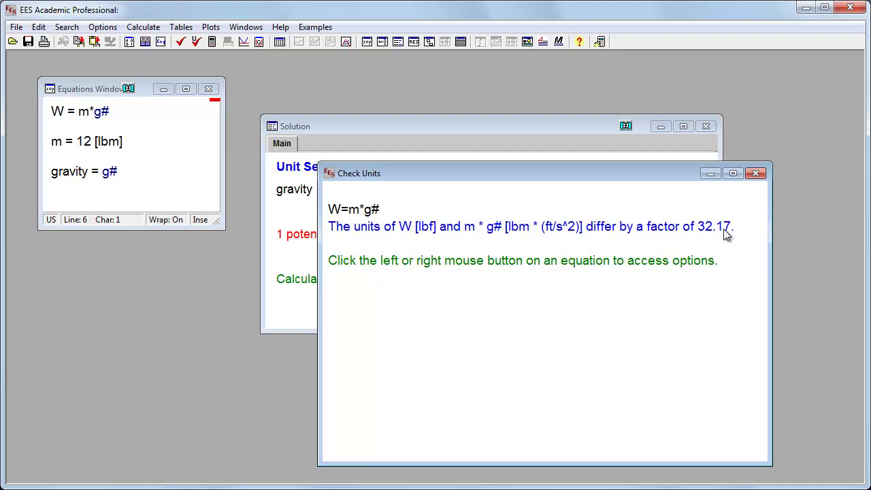
pyautogui.press('Escape')
# Append * convert(lbm-ft/s^2, lbf) to the W equation and solve to W = 12 lbf.
pyautogui.click(123, 111)
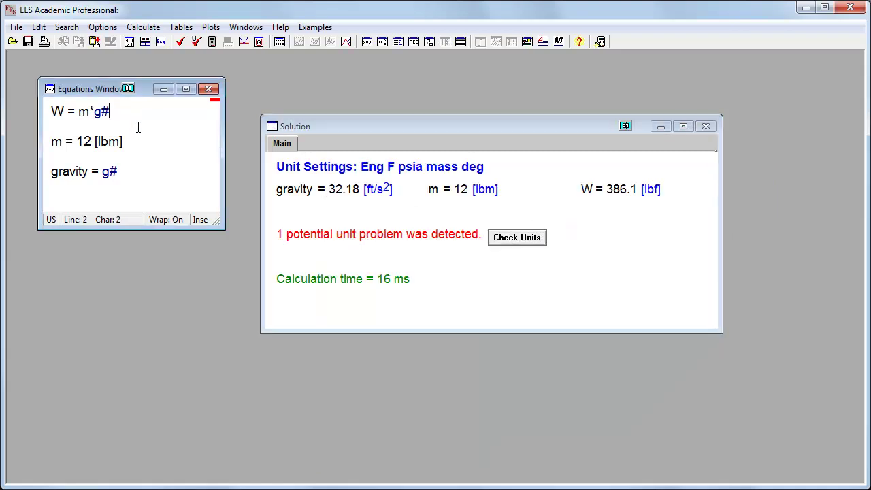
pyautogui.write('* conver')
pyautogui.press('BackSpace')
pyautogui.write('er')
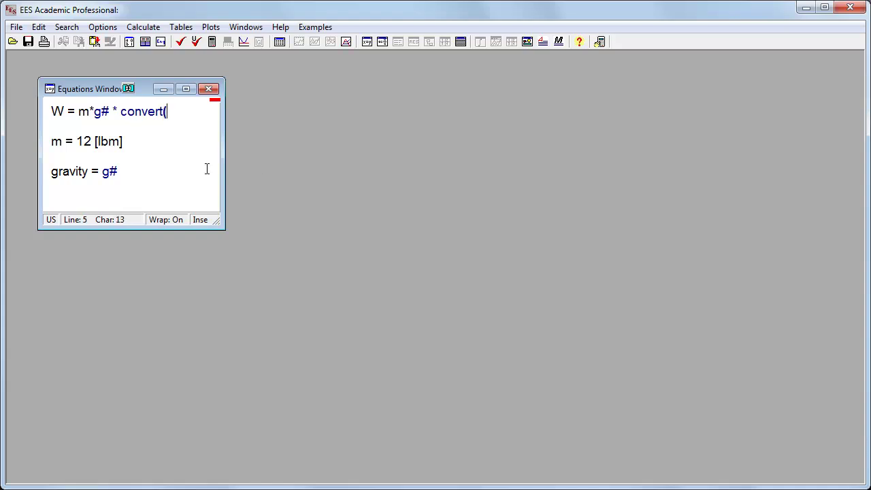
pyautogui.moveTo(224, 171); pyautogui.dragTo(398, 194)
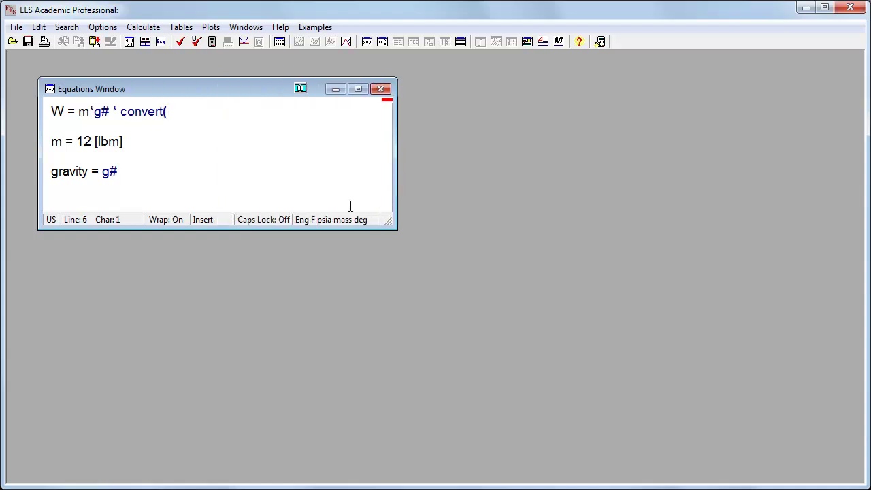
pyautogui.write('t(lbm-ft/s^2, lbf)')
pyautogui.press('F2')
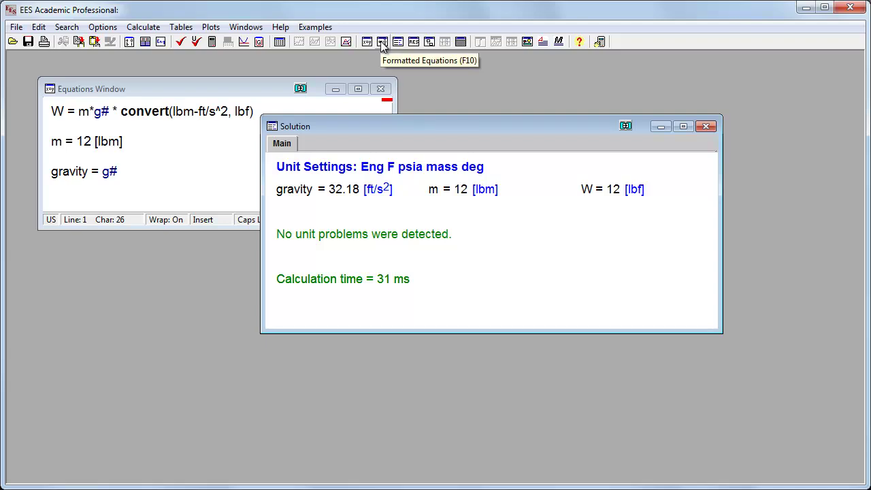
# Review the Formatted Equations, close the extra windows, and remove the gravity = g# line.
pyautogui.click(246, 27)
pyautogui.moveTo(210, 27)
pyautogui.moveTo(246, 27)
pyautogui.click(224, 57)
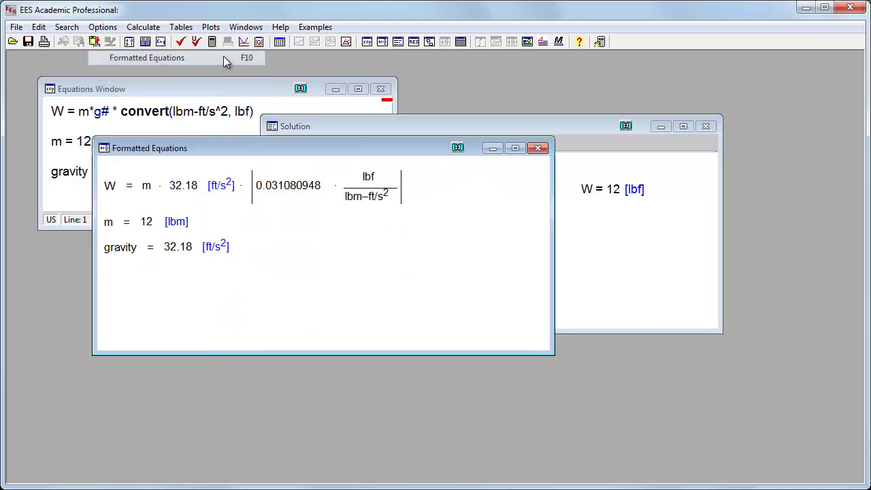
pyautogui.moveTo(254, 147); pyautogui.dragTo(336, 221)
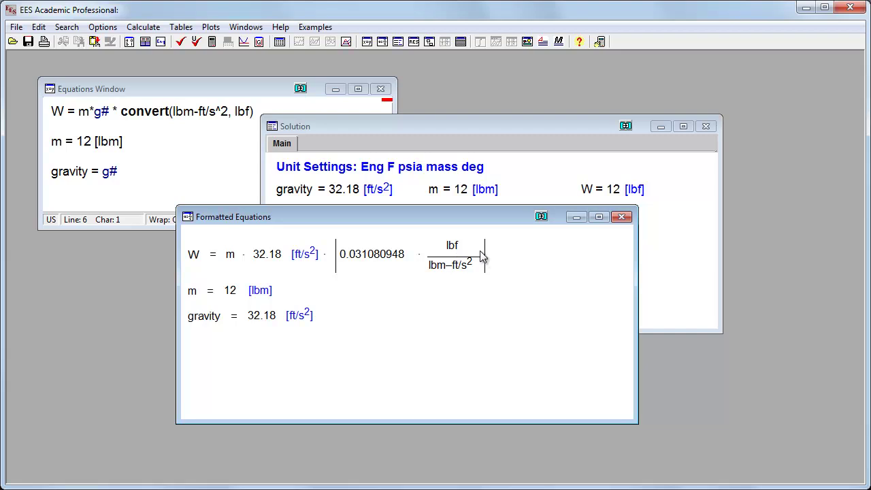
pyautogui.moveTo(476, 130); pyautogui.dragTo(550, 109)
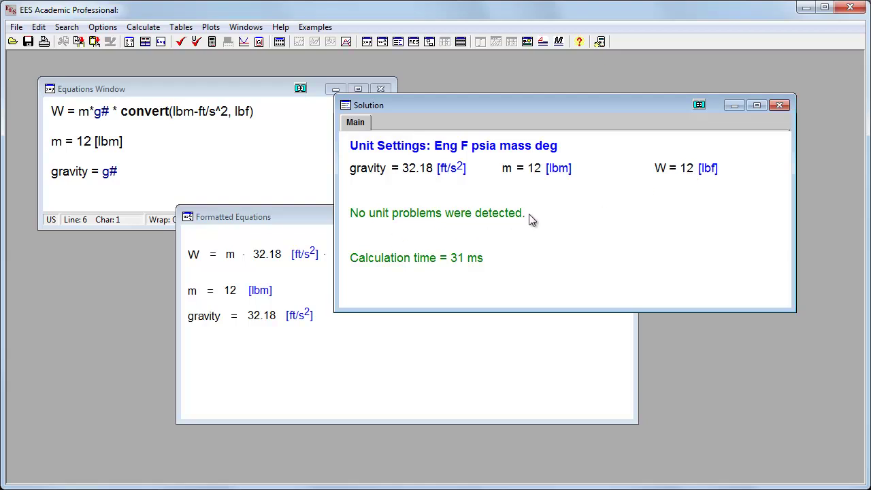
pyautogui.click(160, 195)
pyautogui.hotkey('ctrl', 'z')
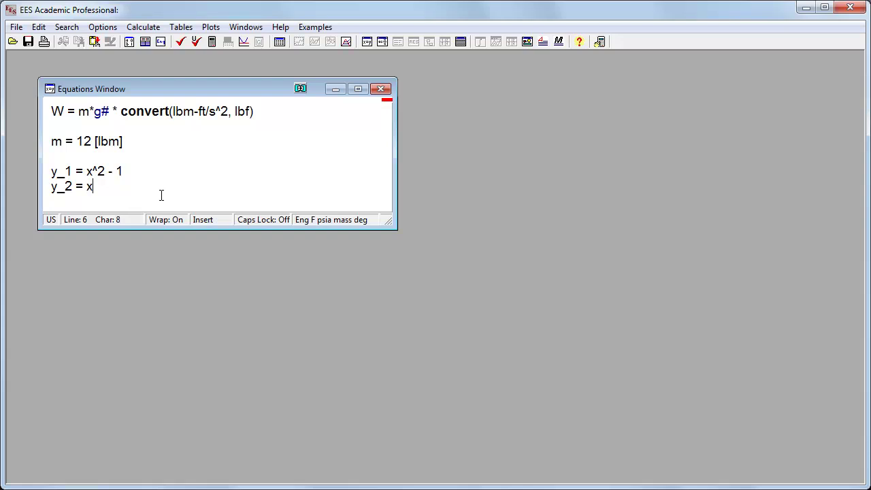
# Enlarge the Equations window and solve y_1 = x^2 - 1, y_2 = x at x = 3 (y1 = 8, y2 = 3).
pyautogui.moveTo(184, 230); pyautogui.dragTo(189, 279)
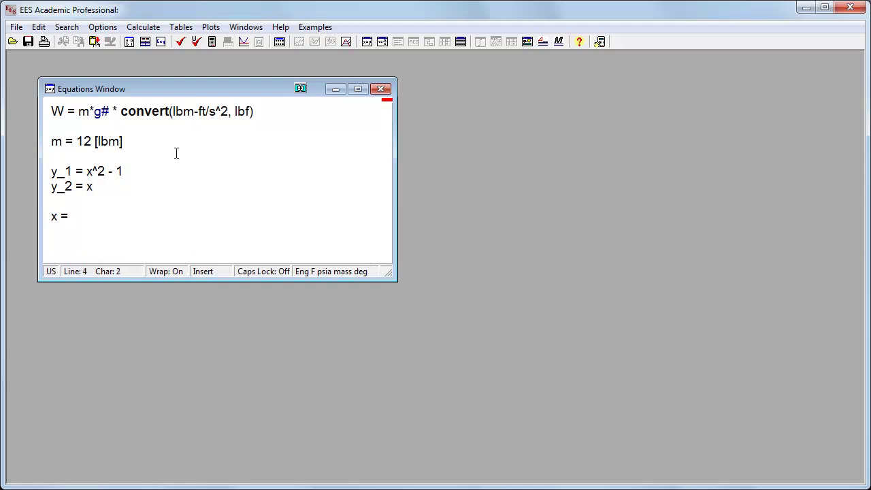
pyautogui.click(211, 42)
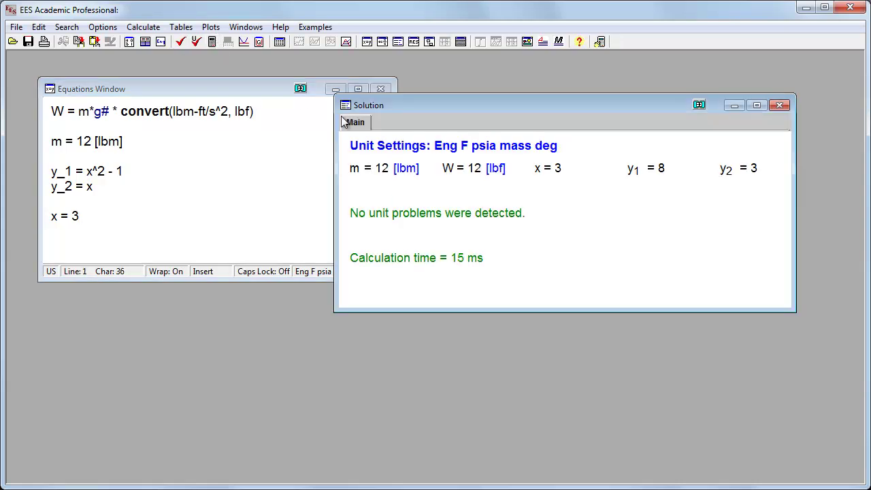
pyautogui.moveTo(419, 205); pyautogui.dragTo(448, 186)
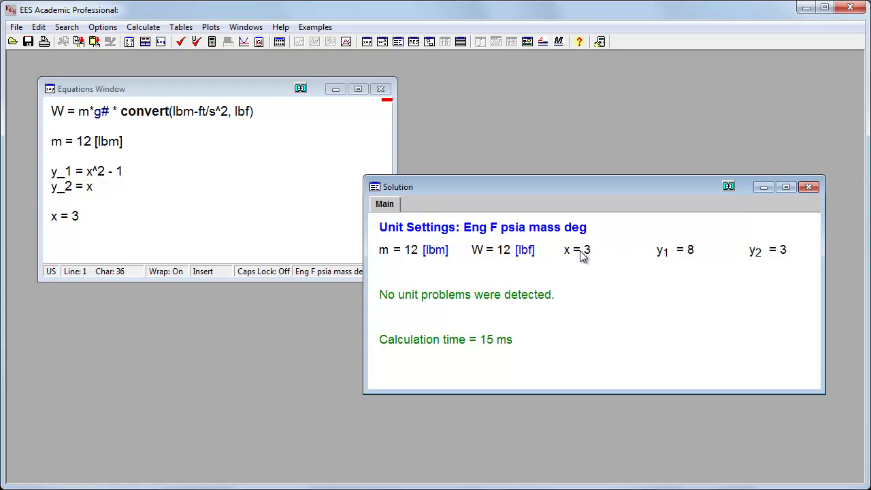
pyautogui.click(150, 235)
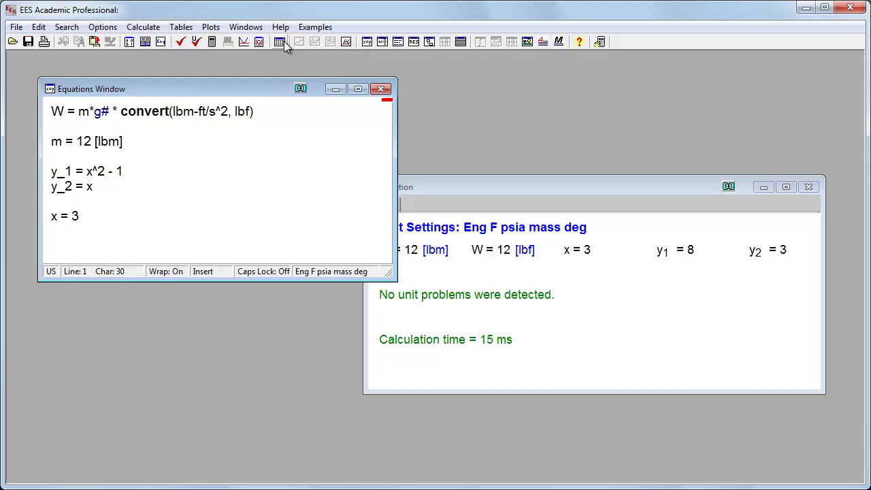
# Create parametric Table 1 with columns x, y_1 and y_2, and move it right.
pyautogui.click(181, 27)
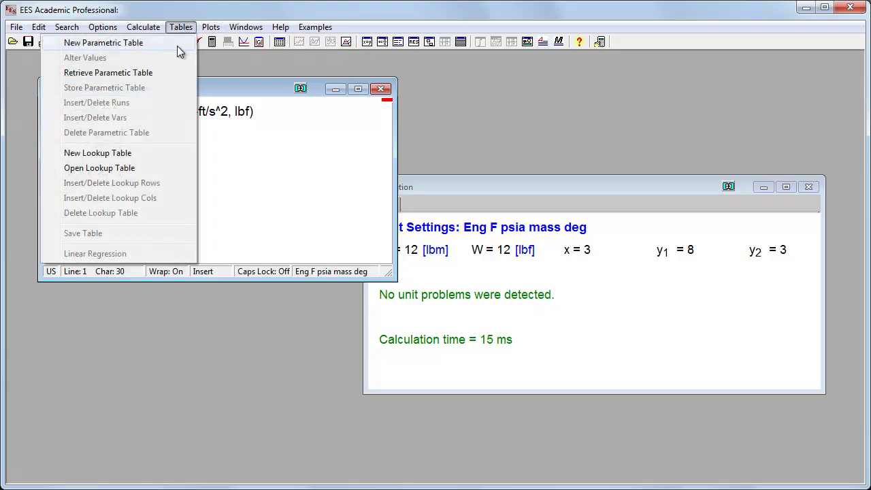
pyautogui.click(177, 47)
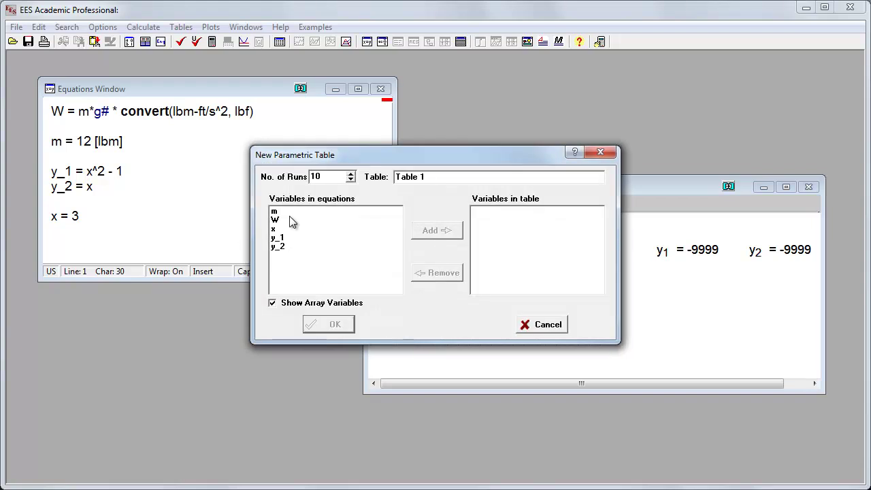
pyautogui.moveTo(282, 229); pyautogui.dragTo(286, 247)
pyautogui.click(433, 231)
pyautogui.click(332, 324)
pyautogui.moveTo(166, 111); pyautogui.dragTo(573, 122)
# Enter x values 2, 4 and 3 into the first runs of the Parametric Table.
pyautogui.click(573, 179)
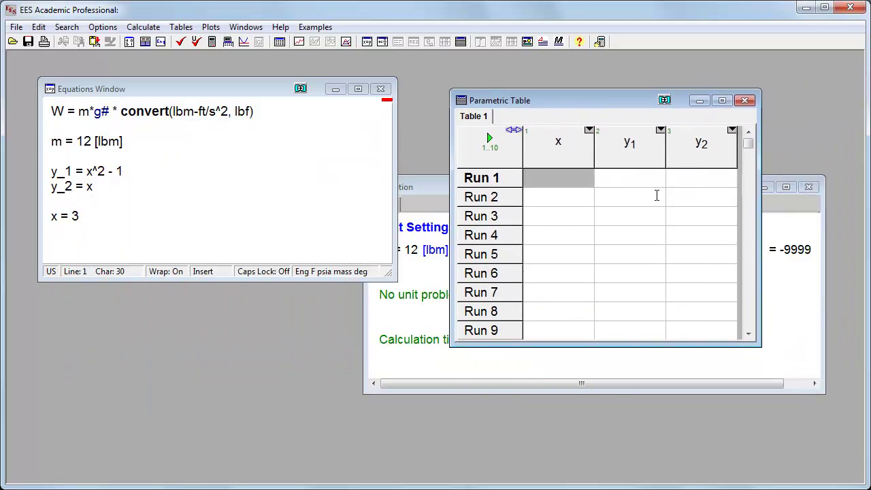
pyautogui.press('Return')
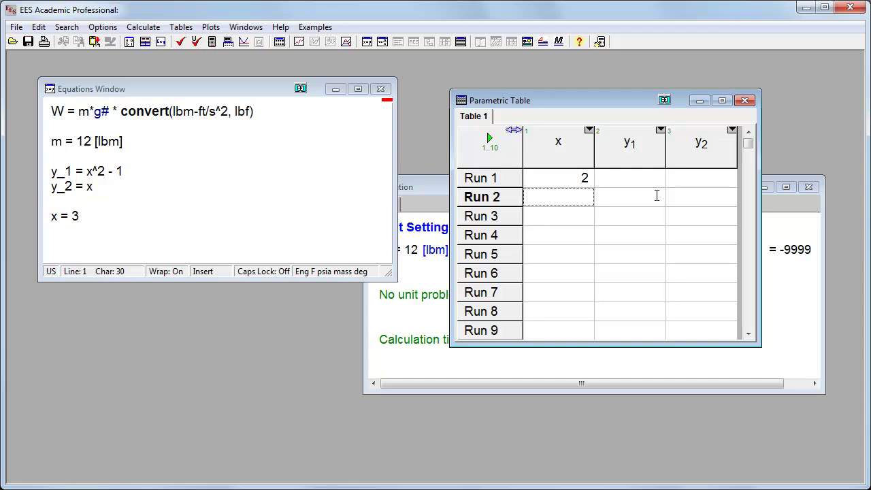
pyautogui.write('4')
pyautogui.press('Return')
pyautogui.press('Return')
pyautogui.write('3')
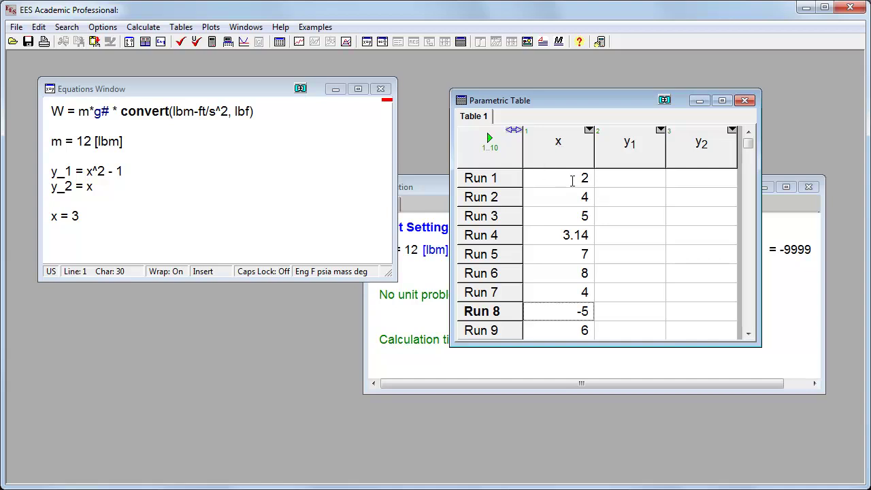
# Comment out x = 3 in the equations and solve the table for all ten runs.
pyautogui.click(213, 156)
pyautogui.click(489, 138)
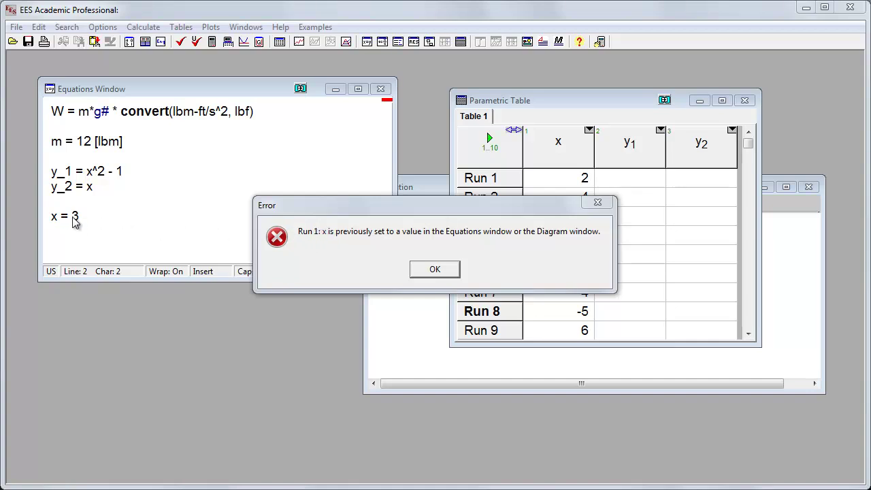
pyautogui.click(422, 270)
pyautogui.press('BackSpace')
pyautogui.press('BackSpace')
pyautogui.press('BackSpace')
pyautogui.press('BackSpace')
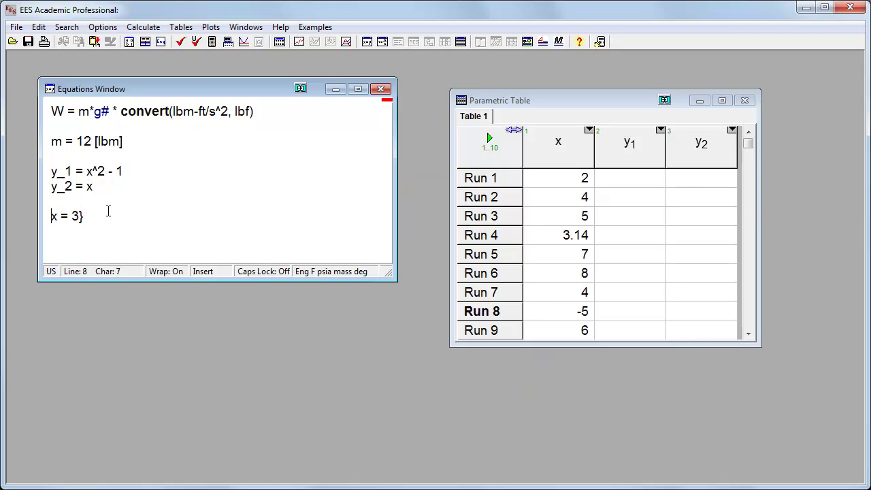
pyautogui.write('{')
pyautogui.click(490, 139)
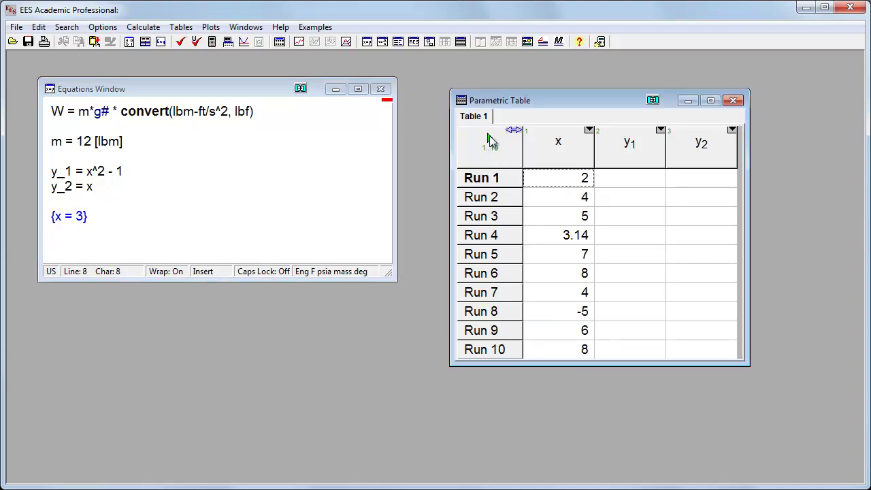
pyautogui.click(489, 139)
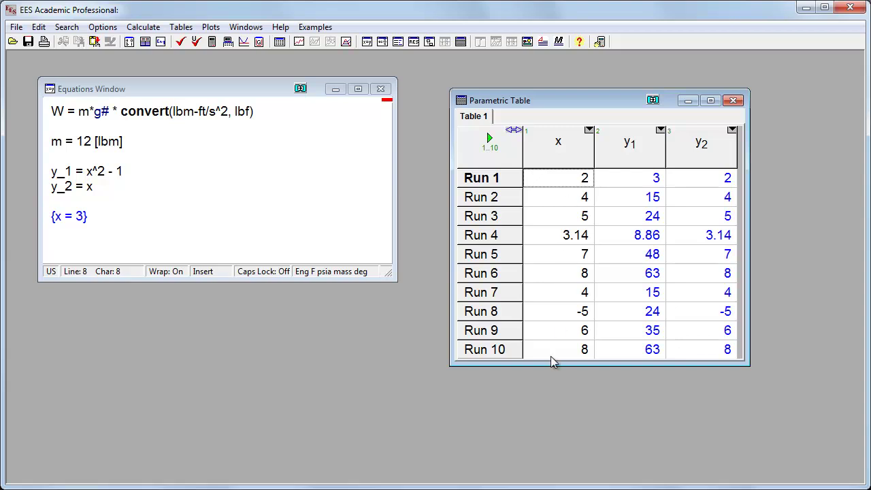
# Fill the x column from 0 to 2, extending the table to 101 runs.
pyautogui.click(589, 131)
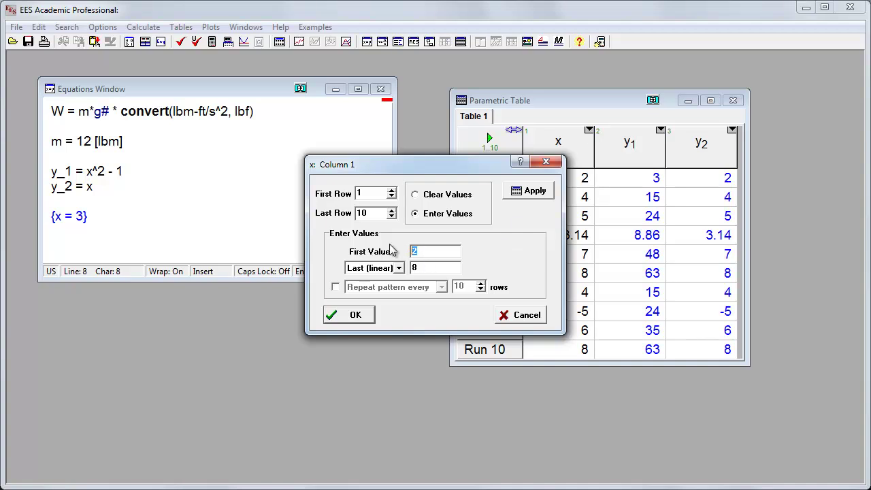
pyautogui.doubleClick(427, 268)
pyautogui.write('2')
pyautogui.click(354, 317)
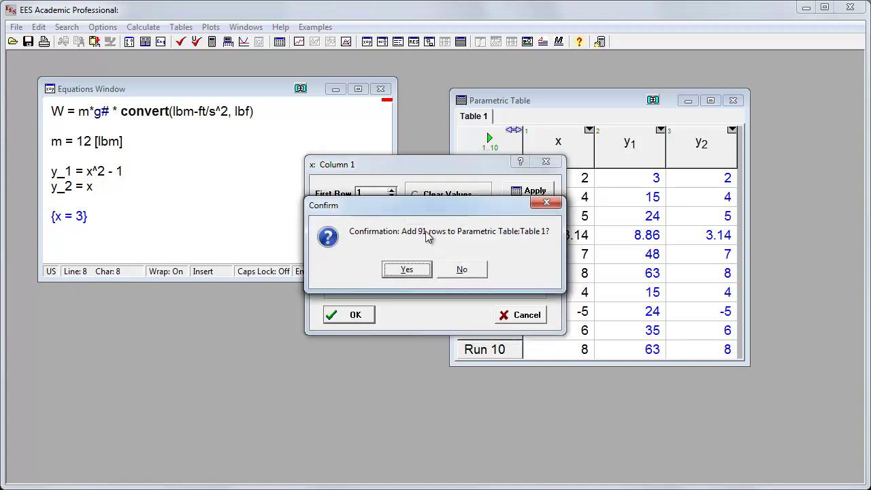
pyautogui.click(406, 269)
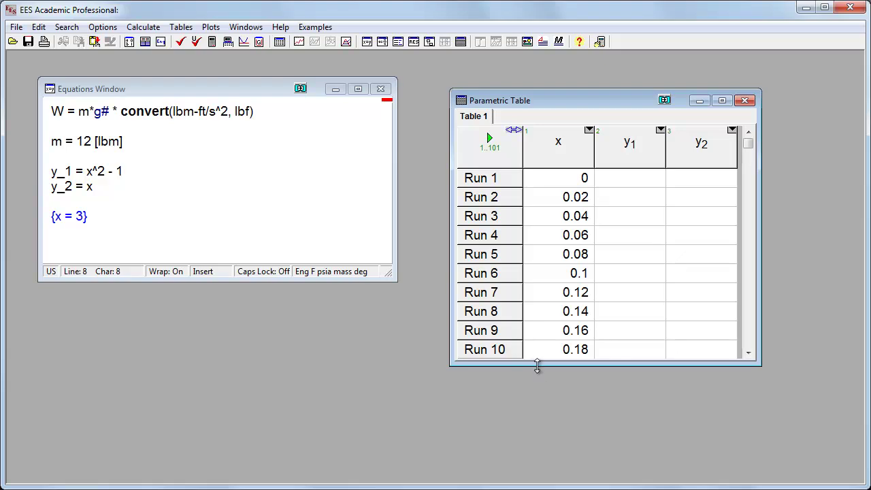
# Enlarge the table window and solve it for y1 and y2 across all 101 runs.
pyautogui.moveTo(539, 365); pyautogui.dragTo(551, 466)
pyautogui.moveTo(749, 144); pyautogui.dragTo(733, 131)
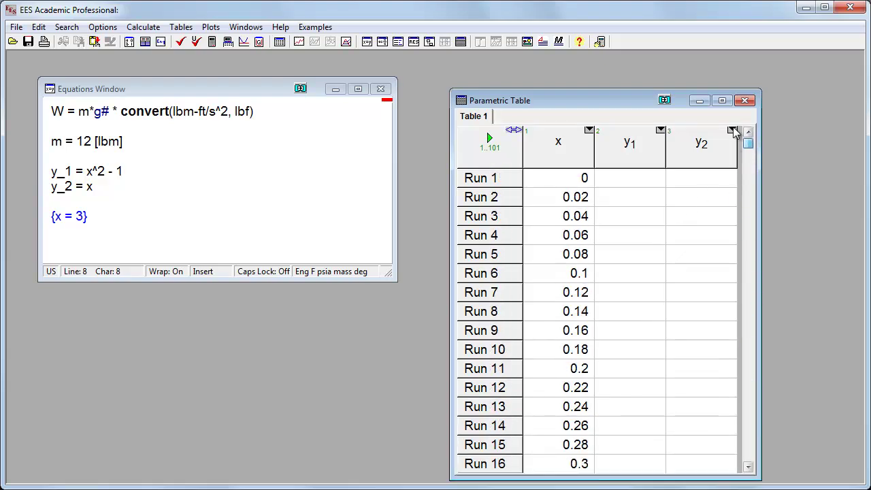
pyautogui.click(489, 139)
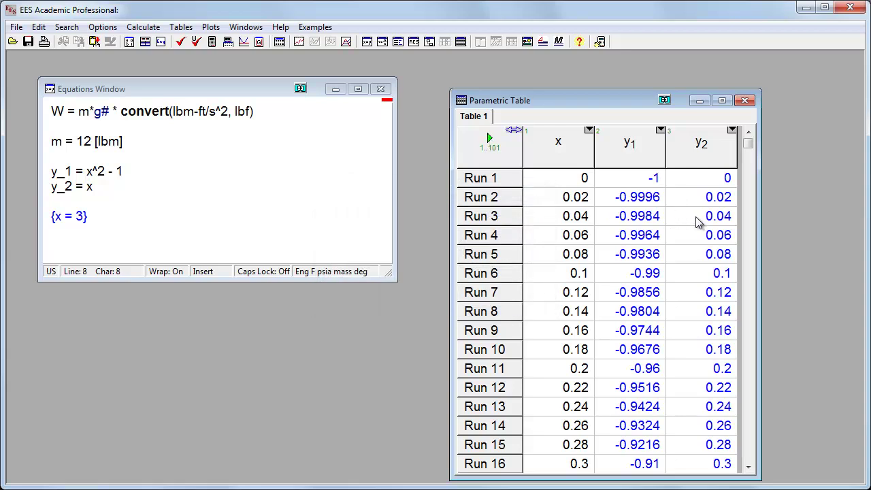
pyautogui.moveTo(609, 101); pyautogui.dragTo(620, 87)
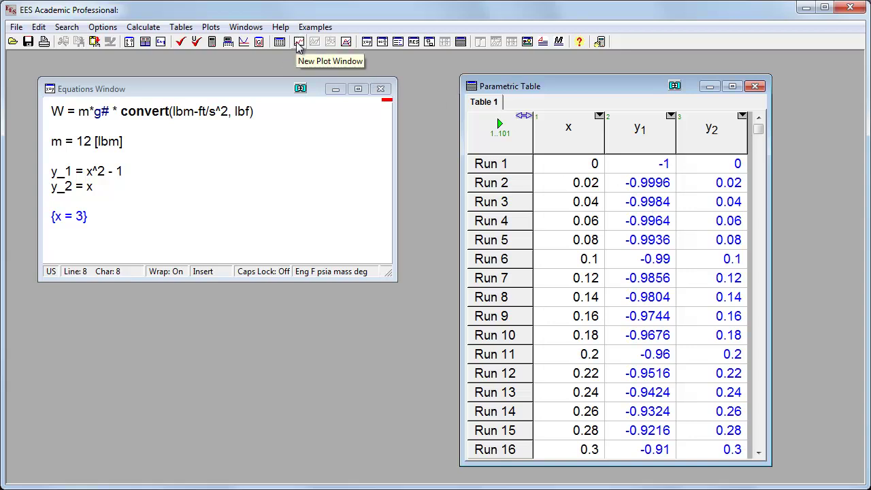
# Create a new X-Y plot with x on the X-axis and y_1, y_2 on the Y-axis.
pyautogui.click(211, 27)
pyautogui.moveTo(208, 52)
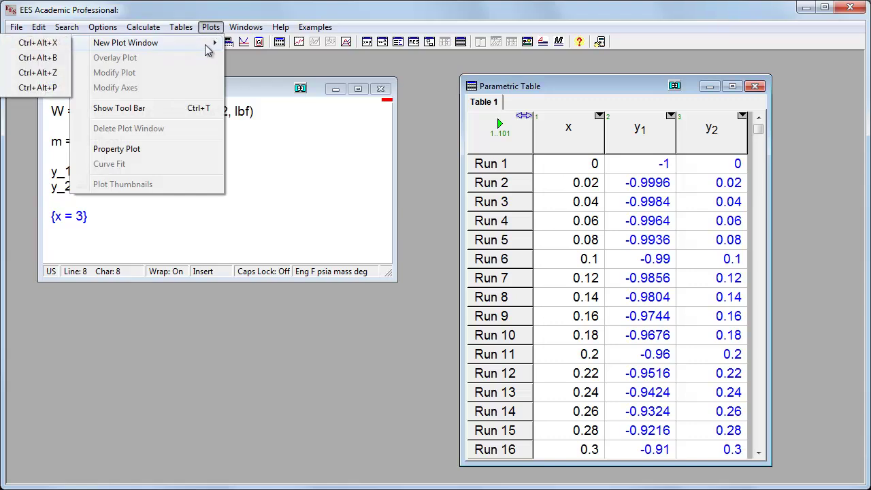
pyautogui.click(309, 43)
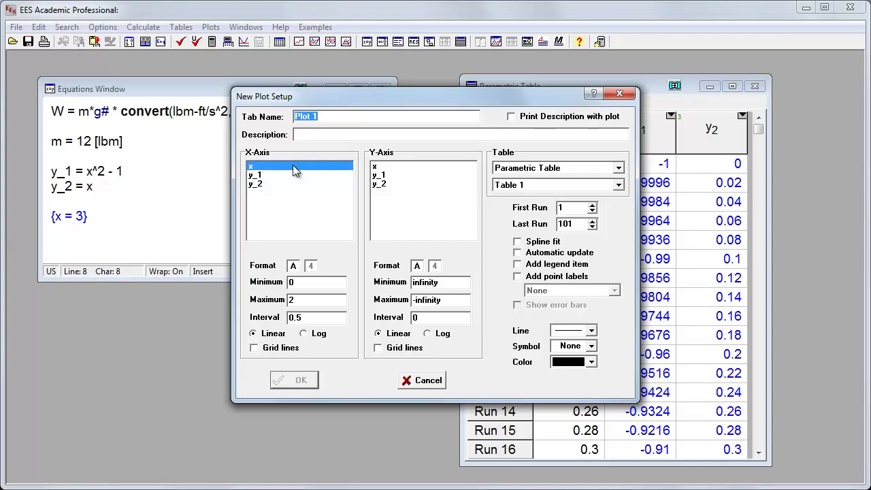
pyautogui.click(378, 175)
pyautogui.keyDown('shift'); pyautogui.click(381, 184); pyautogui.keyUp('shift')
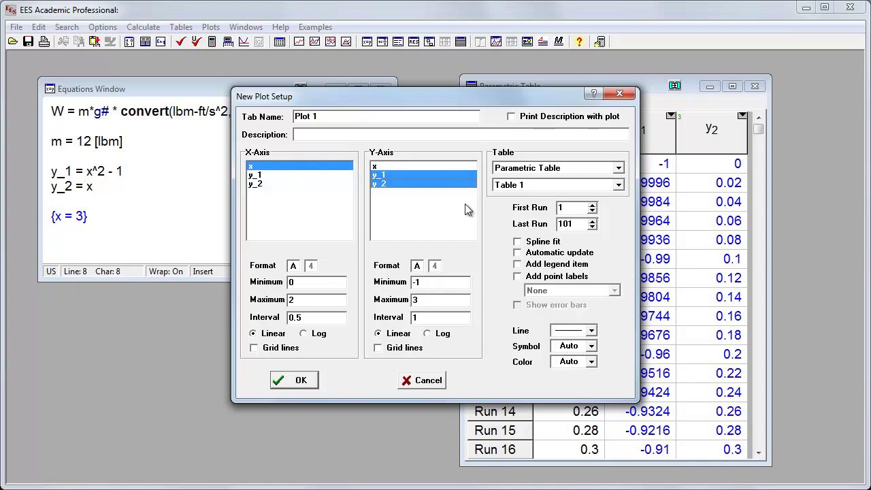
# Enable automatic update and legend, use no symbols and a thicker line, and place Plot 1.
pyautogui.click(538, 256)
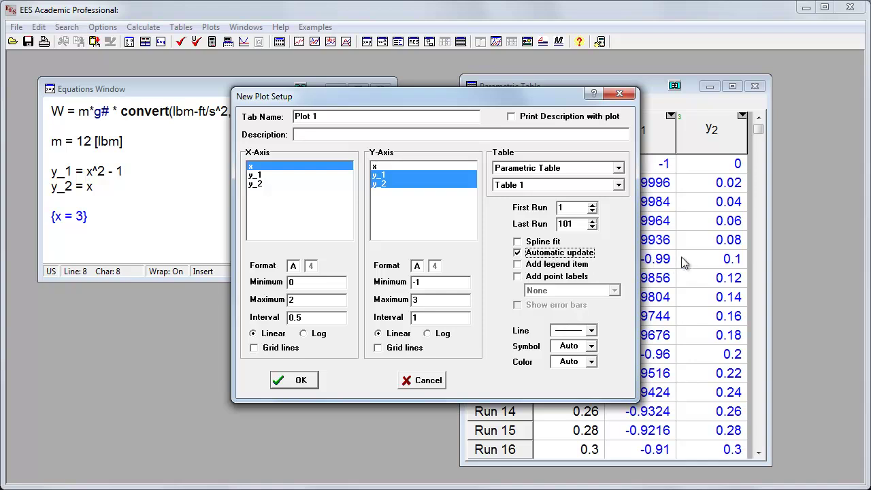
pyautogui.click(563, 268)
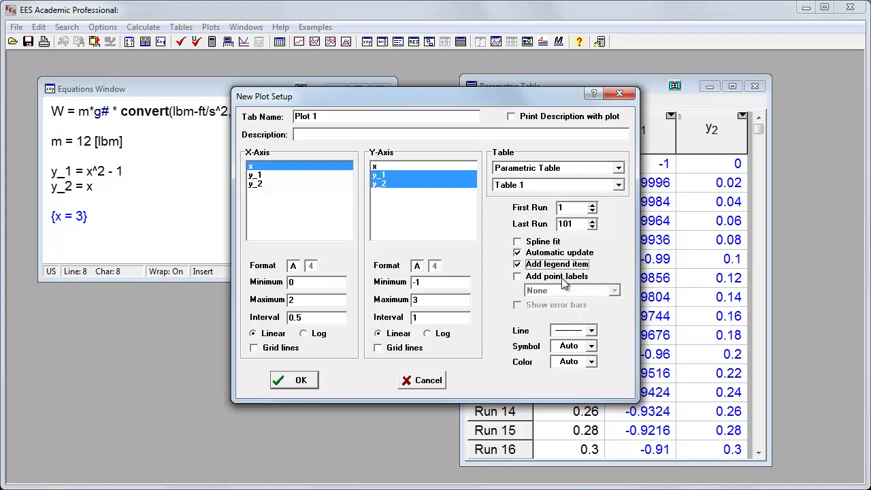
pyautogui.click(571, 347)
pyautogui.click(572, 361)
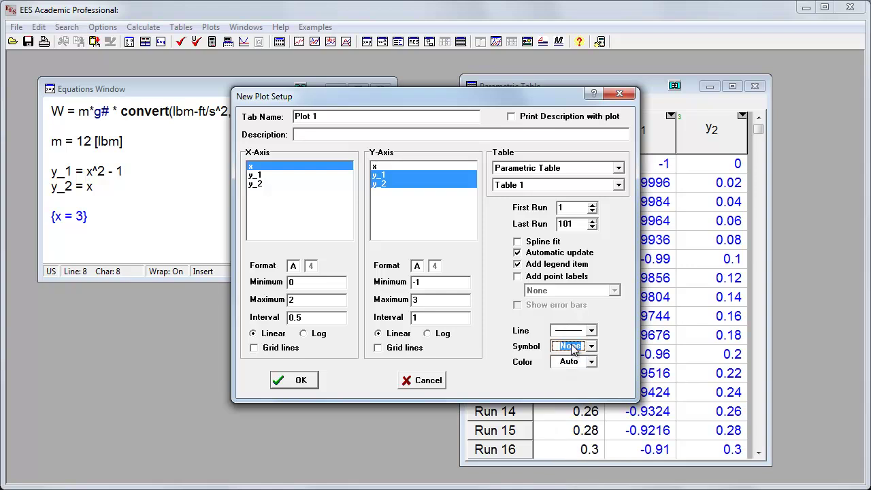
pyautogui.click(577, 330)
pyautogui.click(579, 373)
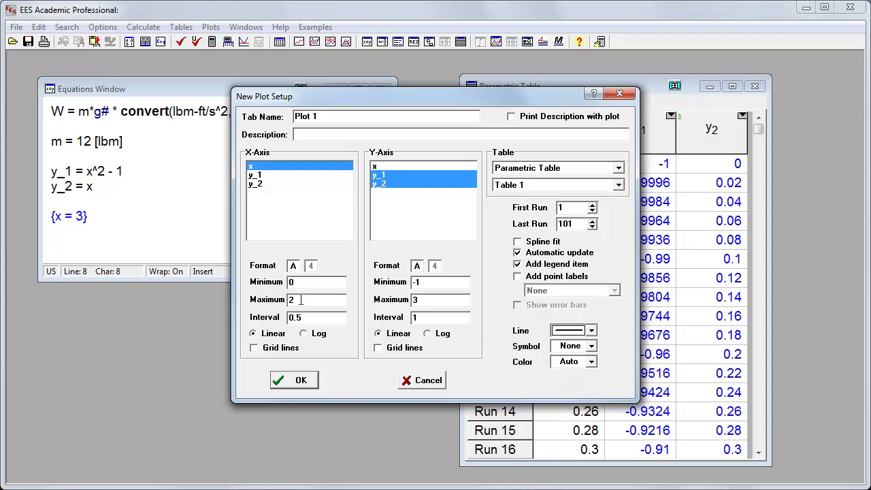
pyautogui.click(313, 381)
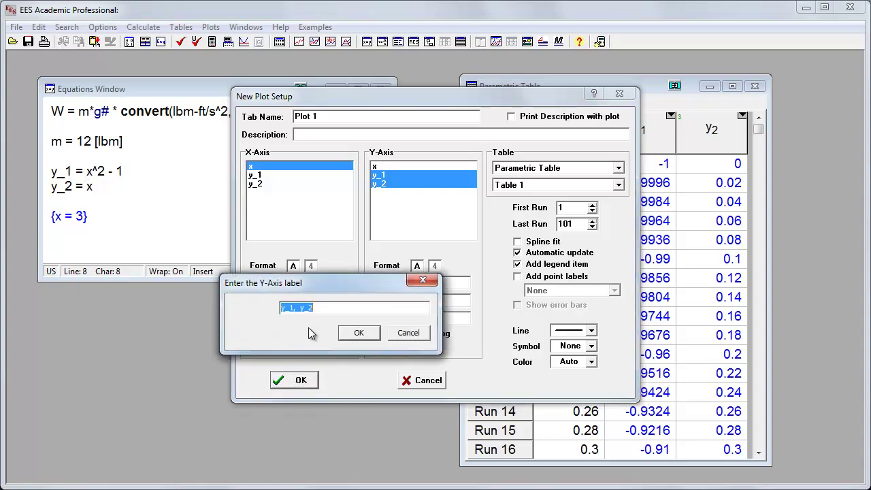
pyautogui.click(358, 332)
pyautogui.moveTo(361, 335); pyautogui.dragTo(486, 112)
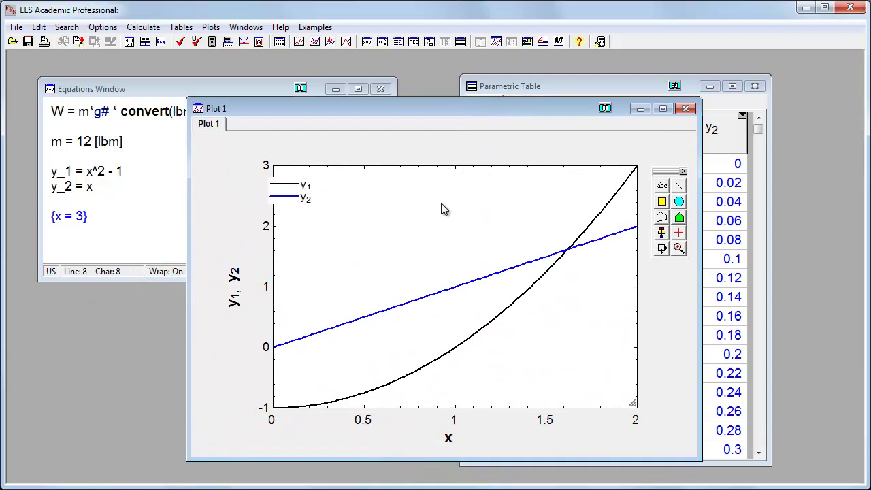
# Move the y1 and y2 legend labels beside their curves and add a Y-axis zero line.
pyautogui.moveTo(308, 201); pyautogui.dragTo(422, 276)
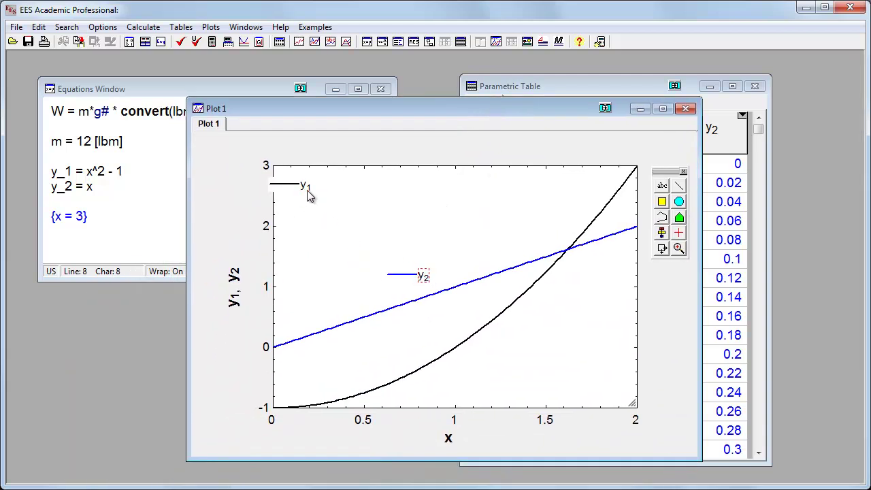
pyautogui.moveTo(308, 195); pyautogui.dragTo(510, 367)
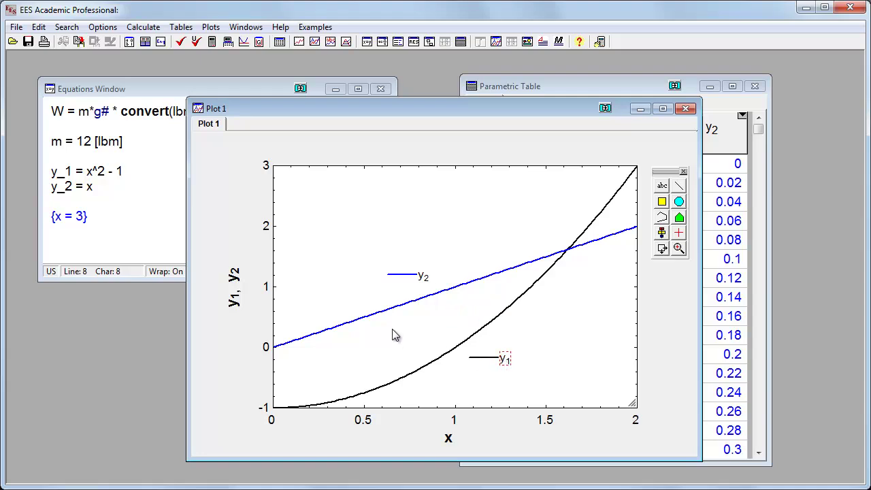
pyautogui.doubleClick(270, 289)
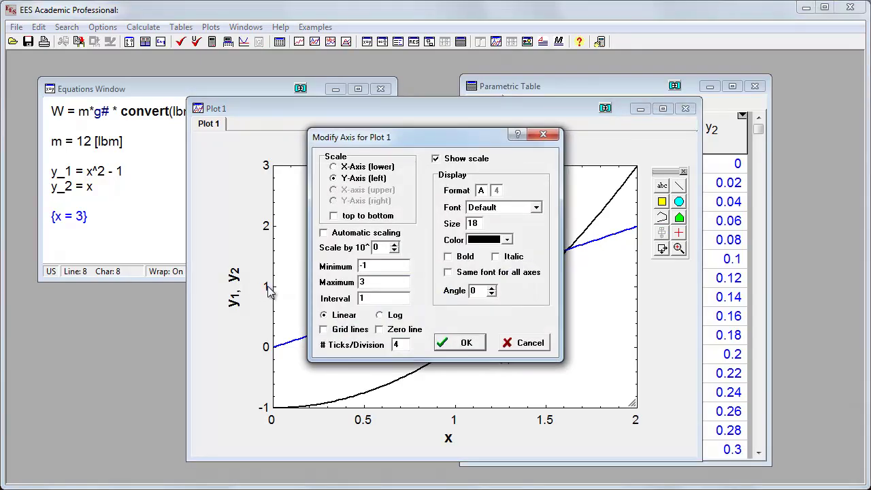
pyautogui.click(388, 332)
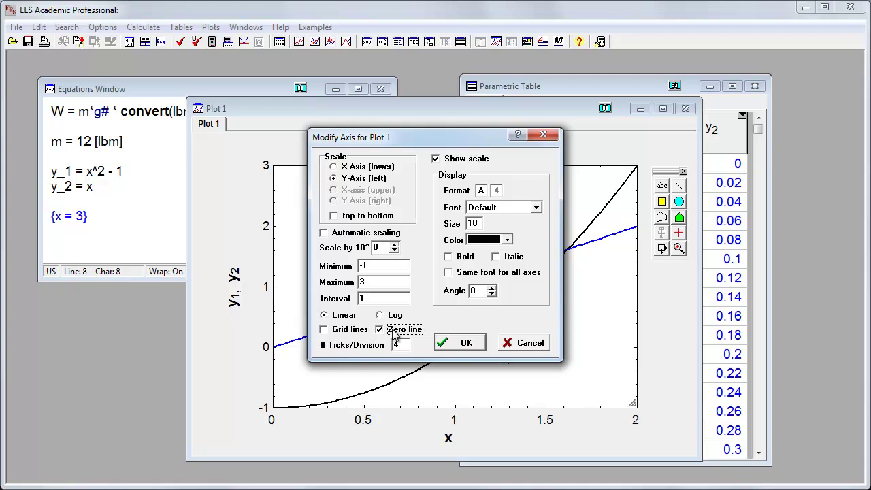
pyautogui.click(465, 342)
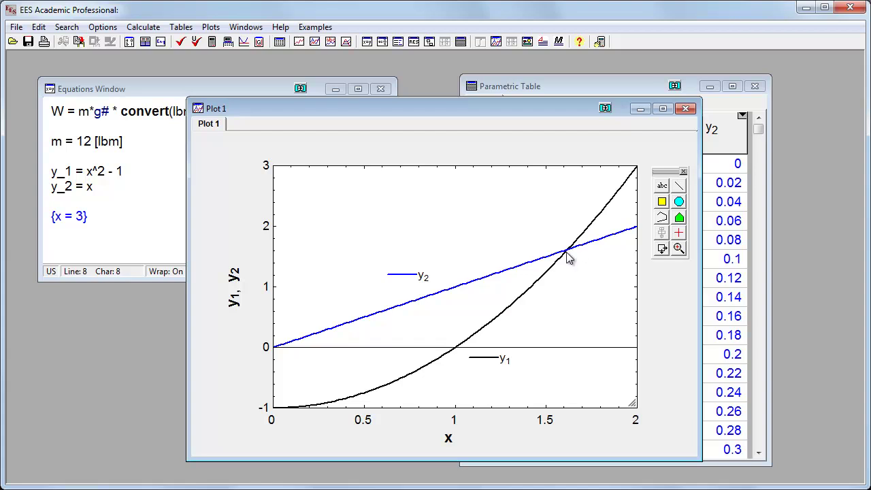
# Add y_1 = y_2 below {x = 3} and solve, giving x = 1.618, then raise Plot 1.
pyautogui.click(143, 200)
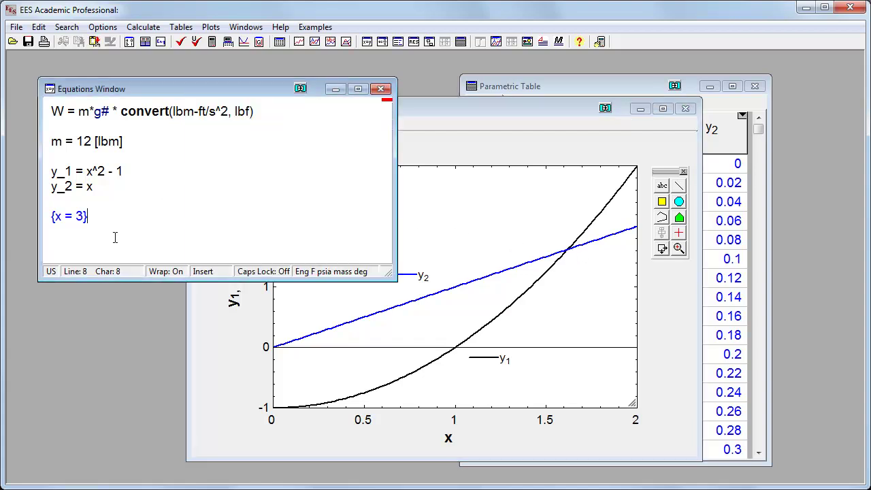
pyautogui.click(114, 237)
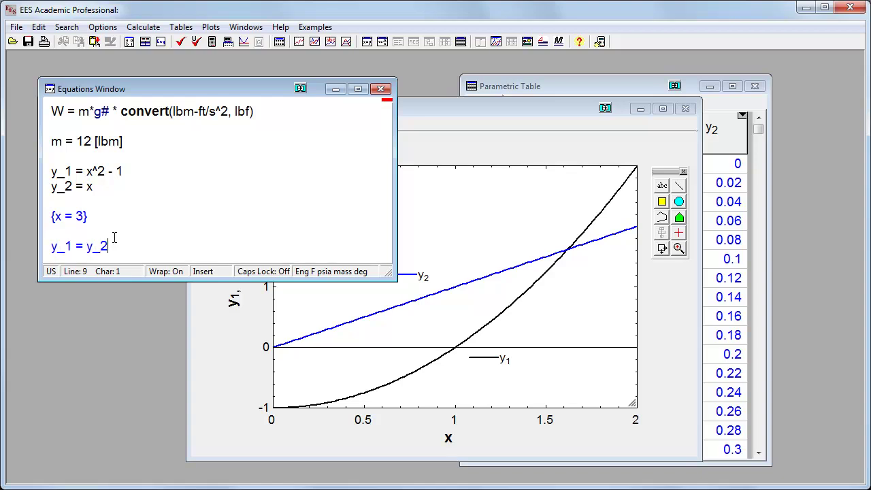
pyautogui.click(212, 42)
pyautogui.click(434, 294)
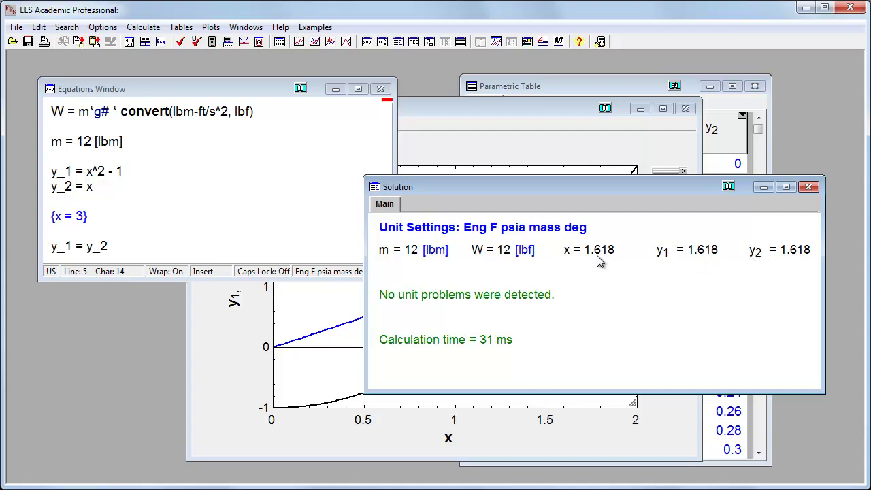
pyautogui.click(535, 113)
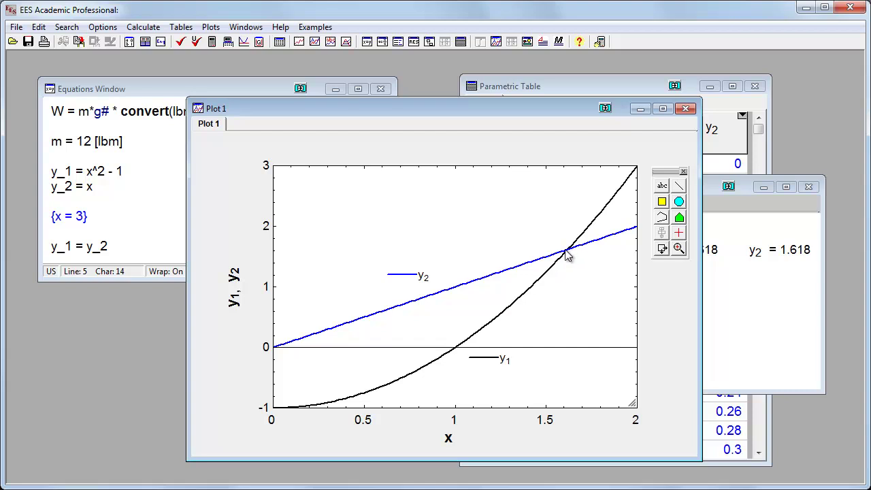
# Bring the Parametric Table forward and scroll to runs 75–90, where y1 overtakes y2.
pyautogui.click(586, 88)
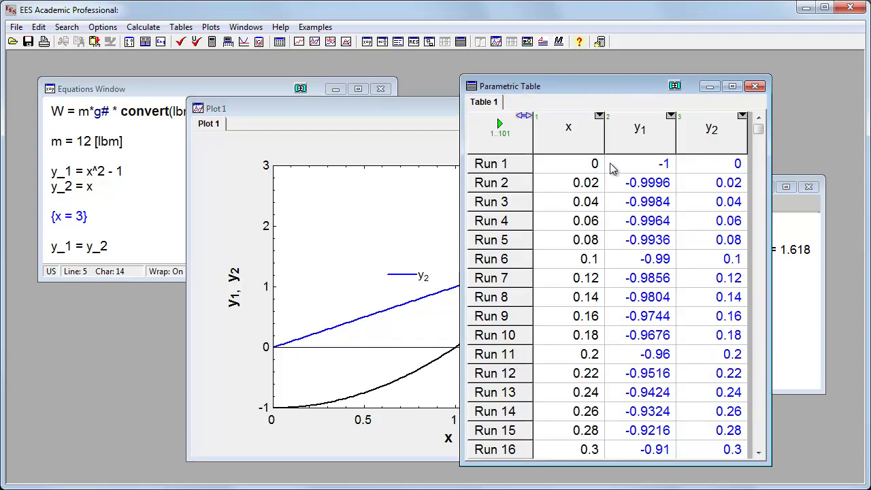
pyautogui.moveTo(759, 131); pyautogui.dragTo(768, 401)
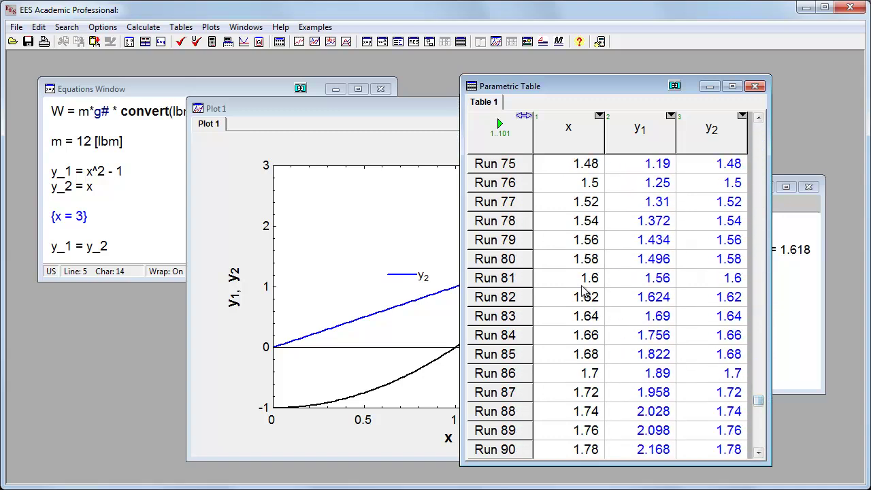